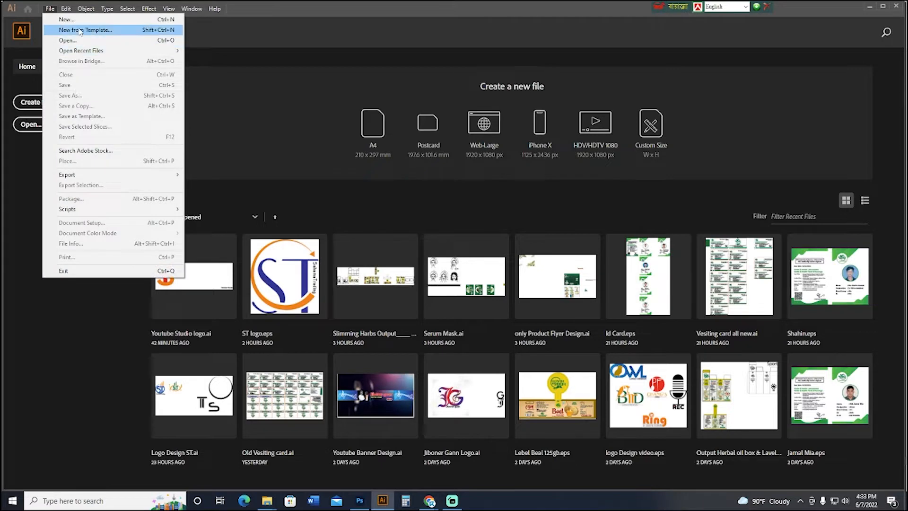
Create a new blank document and add the letter G as text near the middle of the artboard.
{"action": "left_click", "coordinate": [67, 20]}
{"action": "left_click", "coordinate": [637, 389]}
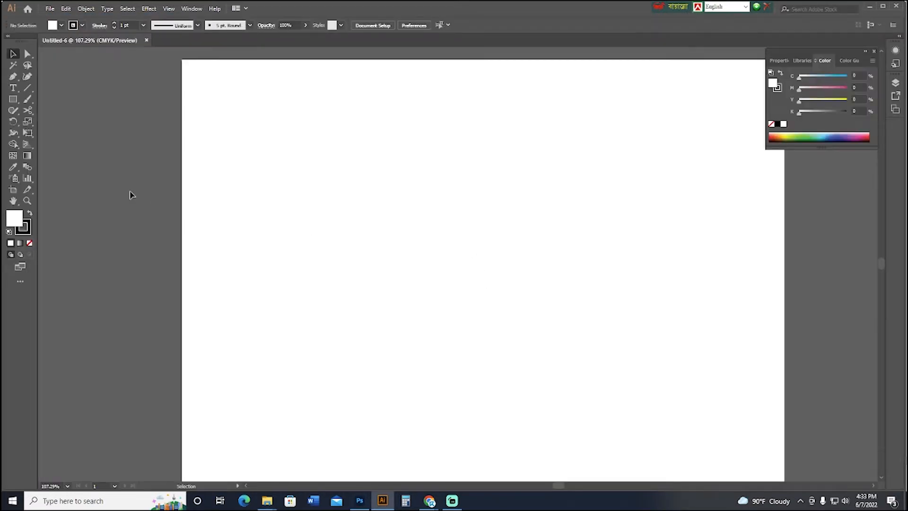
{"action": "left_click", "coordinate": [14, 87]}
{"action": "left_click", "coordinate": [408, 242]}
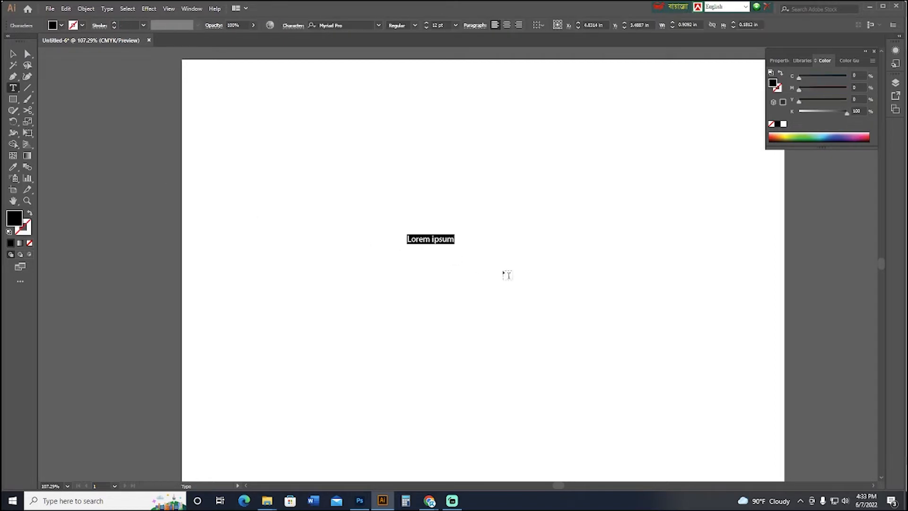
{"action": "type", "text": "G"}
{"action": "key", "text": "Escape"}
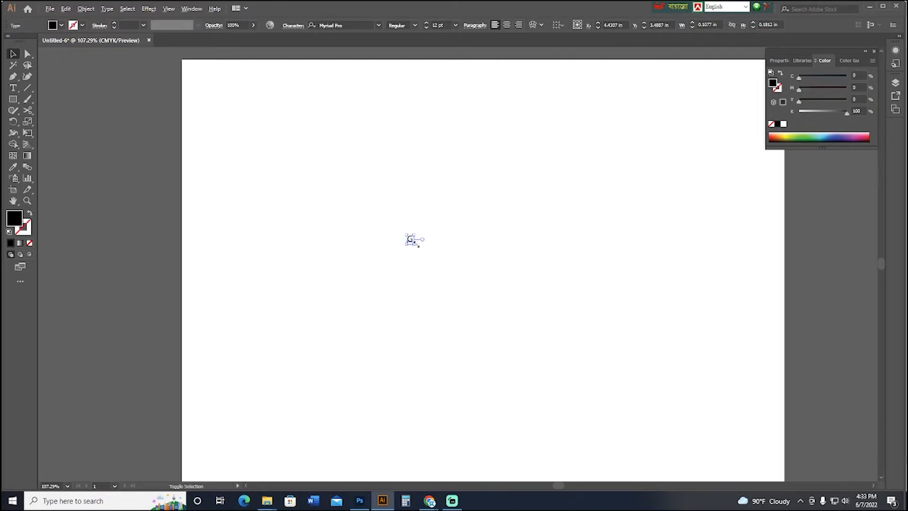
Enlarge the letter G to about 242 pt and set its font to Nova Round.
{"action": "left_click_drag", "start_coordinate": [418, 245], "coordinate": [504, 335]}
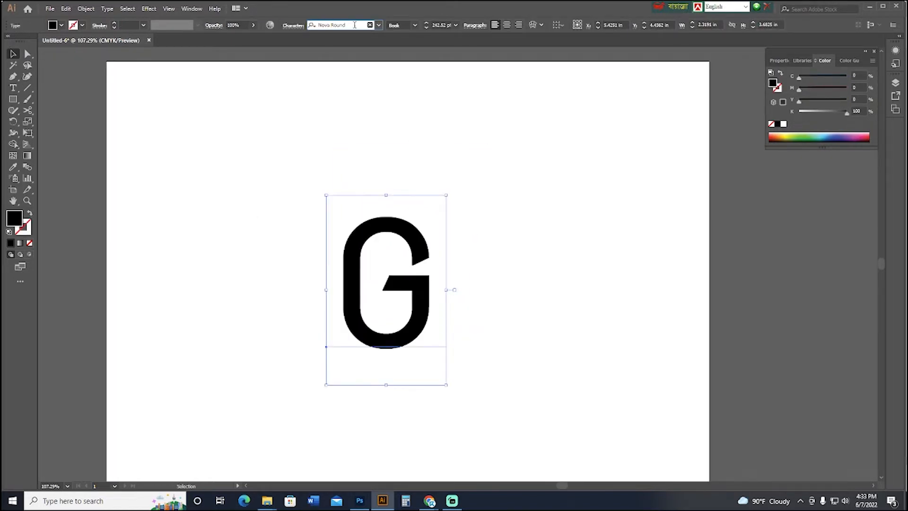
{"action": "key", "text": "Return"}
{"action": "left_click", "coordinate": [544, 316]}
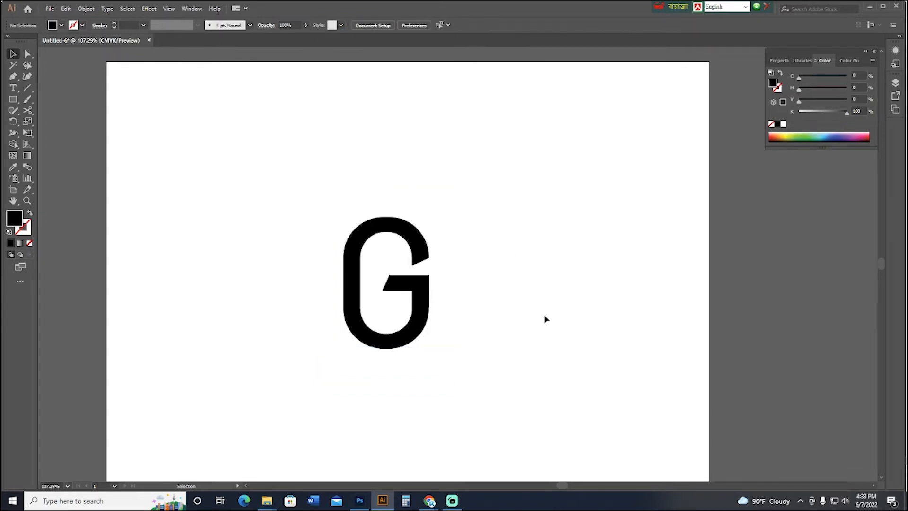
Move the letter G closer to the center of the artboard.
{"action": "mouse_move", "coordinate": [507, 356]}
{"action": "left_mouse_down"}
{"action": "mouse_move", "coordinate": [507, 305]}
{"action": "mouse_move", "coordinate": [511, 366]}
{"action": "left_mouse_up"}
{"action": "key", "text": "ctrl+minus"}
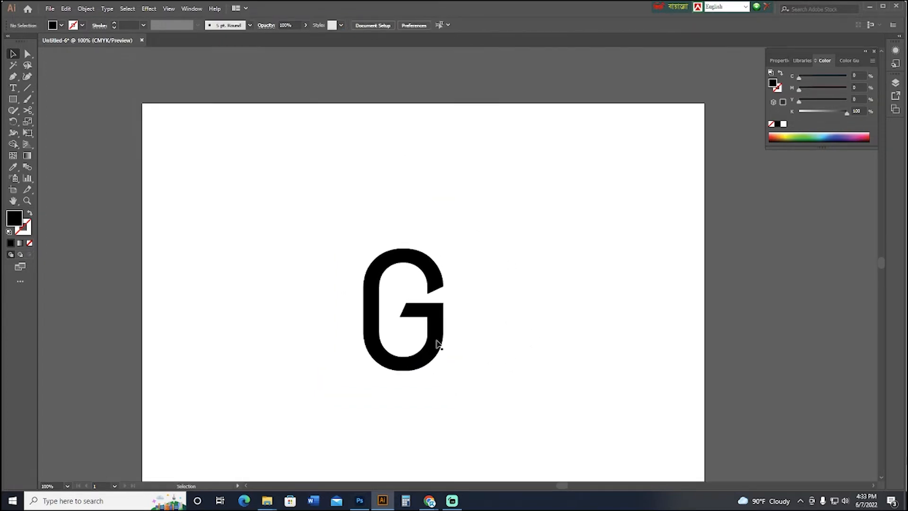
{"action": "left_click", "coordinate": [436, 340]}
{"action": "left_click_drag", "start_coordinate": [561, 314], "coordinate": [522, 253]}
{"action": "left_click_drag", "start_coordinate": [396, 255], "coordinate": [443, 255]}
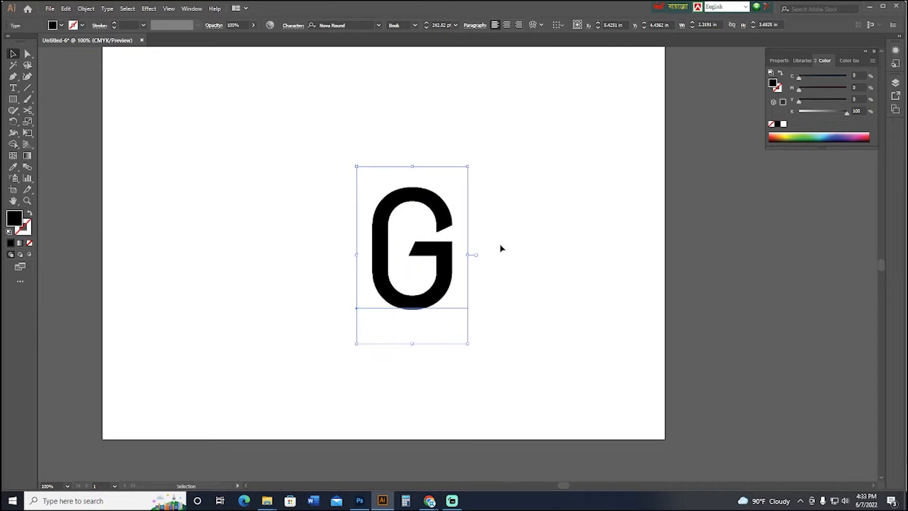
{"action": "left_click_drag", "start_coordinate": [501, 247], "coordinate": [503, 292]}
{"action": "left_click_drag", "start_coordinate": [430, 319], "coordinate": [416, 313]}
{"action": "left_click", "coordinate": [485, 339]}
{"action": "left_click_drag", "start_coordinate": [485, 339], "coordinate": [493, 310]}
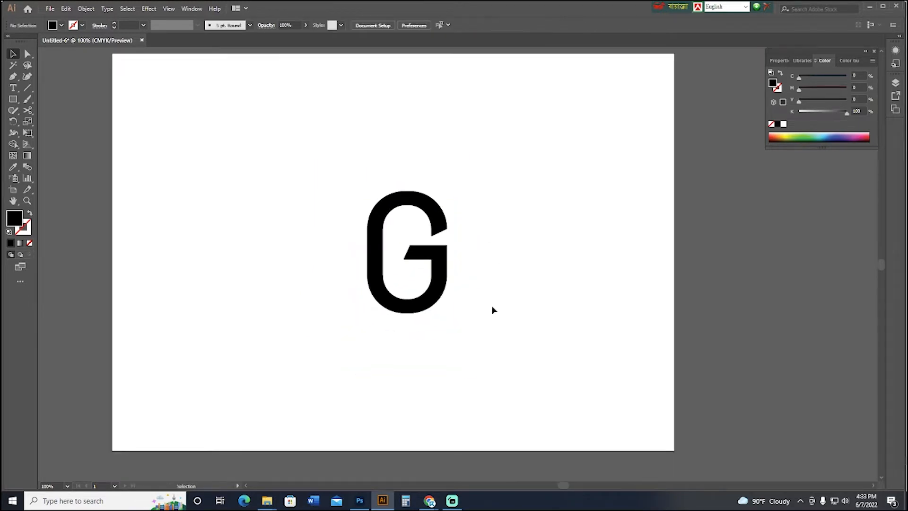
Draw a circle about 3.77 in across over the letter G and fill it with green.
{"action": "key", "text": "l"}
{"action": "left_click_drag", "start_coordinate": [325, 172], "coordinate": [506, 354]}
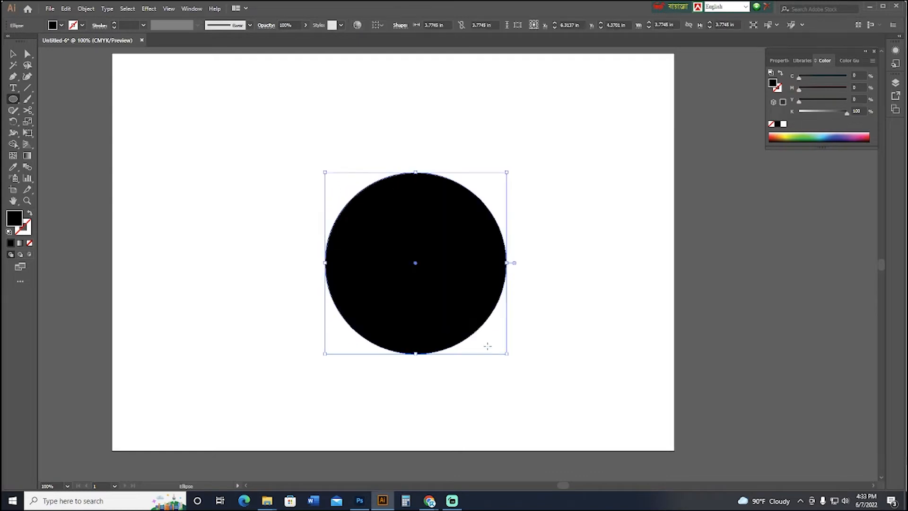
{"action": "key", "text": "v"}
{"action": "left_click", "coordinate": [815, 134]}
{"action": "left_click", "coordinate": [540, 223]}
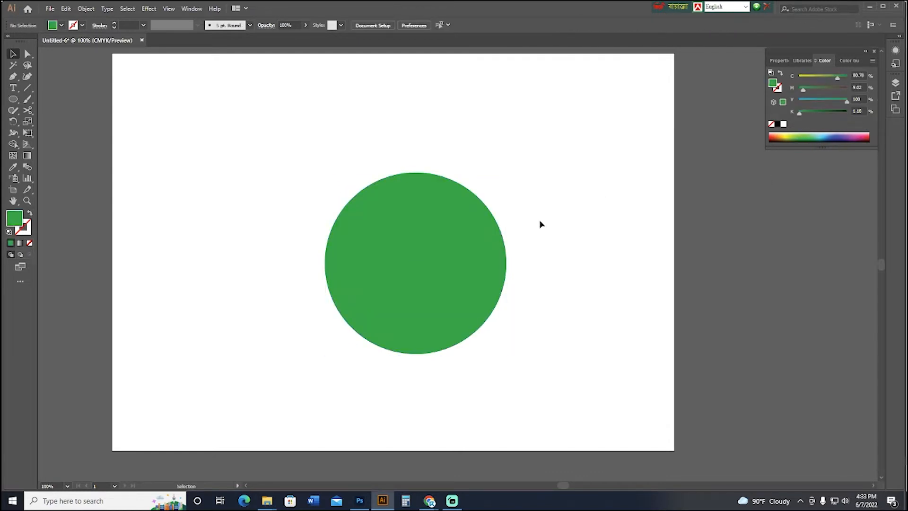
Select the circle and the G together and align their centers horizontally and vertically.
{"action": "scroll", "coordinate": [545, 251], "scroll_direction": "up", "scroll_amount": 3}
{"action": "left_click", "coordinate": [358, 376]}
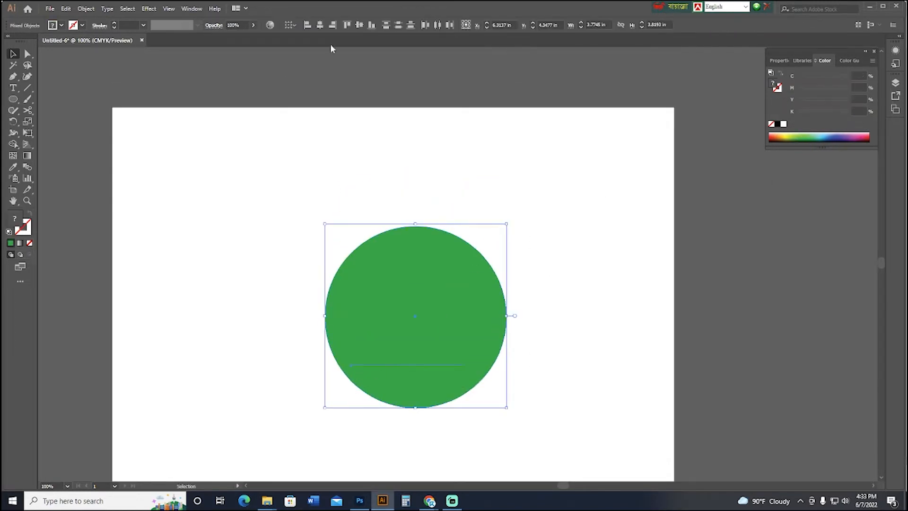
{"action": "left_click", "coordinate": [321, 25]}
{"action": "left_click", "coordinate": [436, 201]}
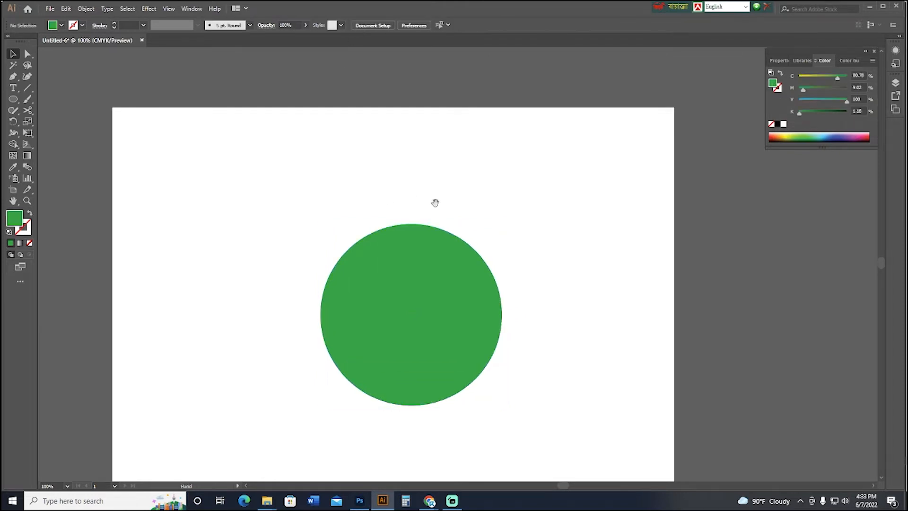
{"action": "scroll", "coordinate": [464, 264], "scroll_direction": "down", "scroll_amount": 2}
Send the green circle to the back, behind the letter G.
{"action": "left_click", "coordinate": [457, 270]}
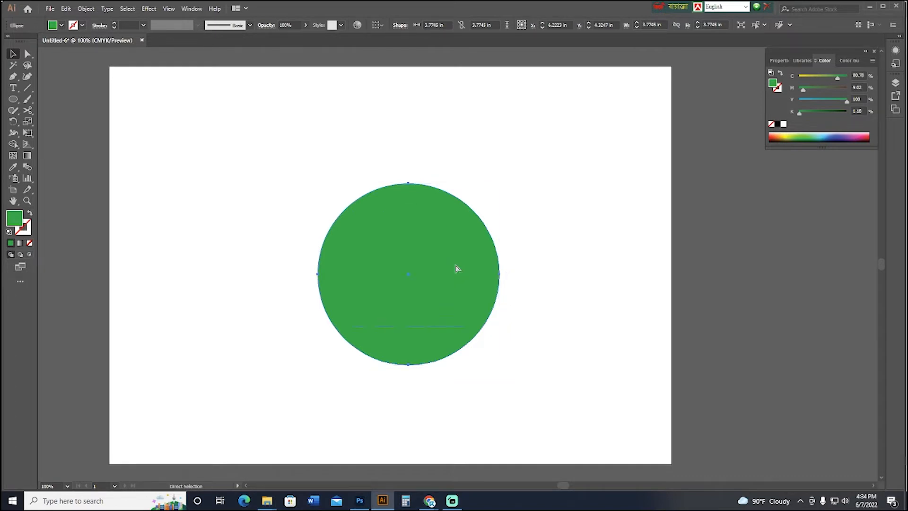
{"action": "right_click", "coordinate": [457, 268]}
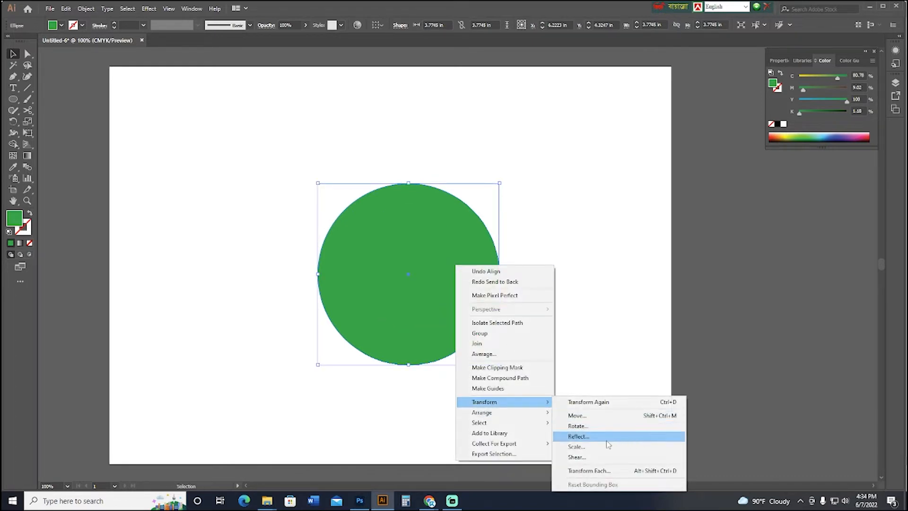
{"action": "mouse_move", "coordinate": [504, 415]}
{"action": "left_click", "coordinate": [582, 433]}
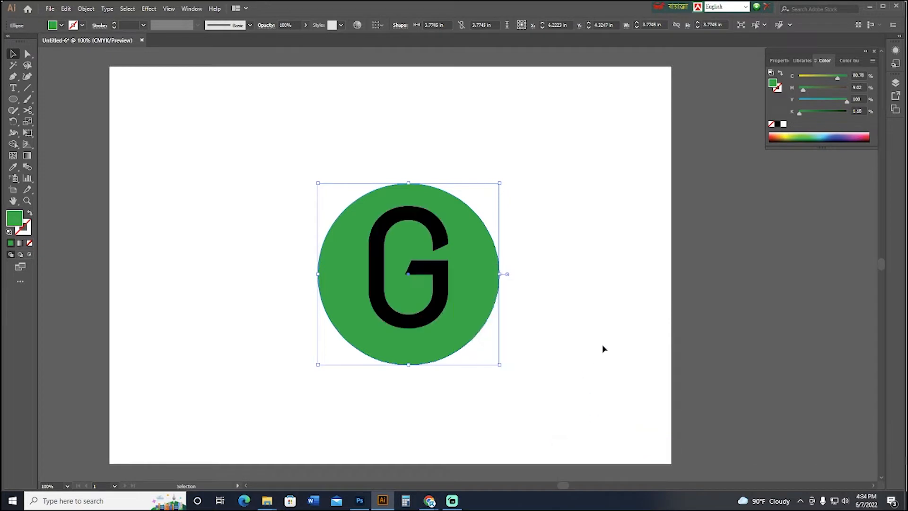
Convert the letter G from live text to outlines.
{"action": "left_click", "coordinate": [440, 308]}
{"action": "key", "text": "ctrl+equal"}
{"action": "key", "text": "ctrl+equal"}
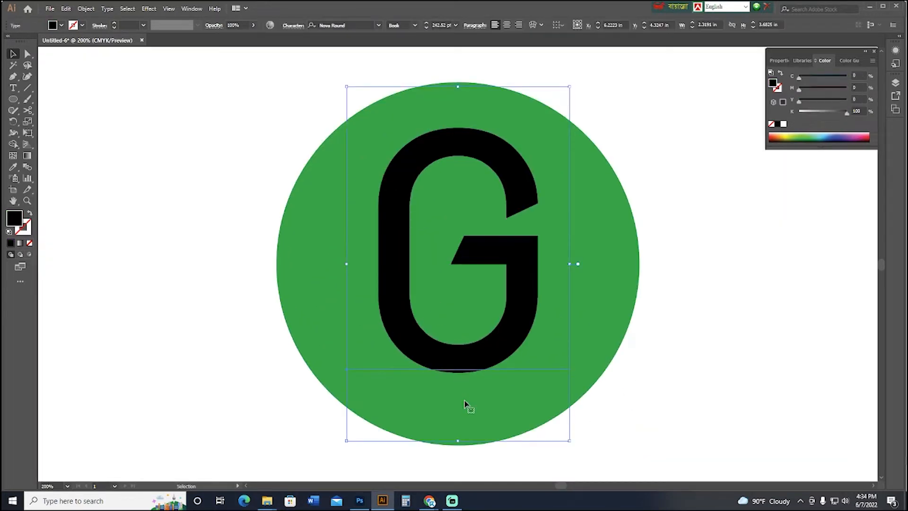
{"action": "key", "text": "a"}
{"action": "key", "text": "ctrl+minus"}
{"action": "key", "text": "v"}
{"action": "right_click", "coordinate": [472, 376]}
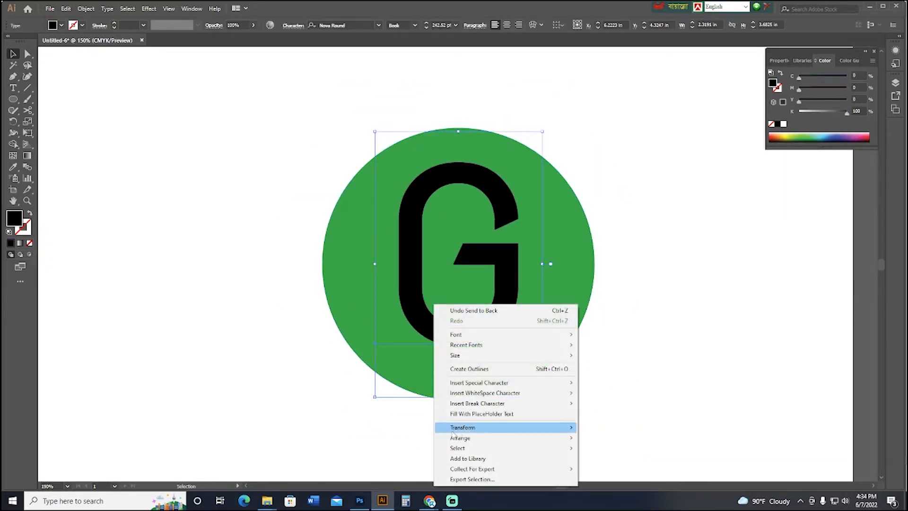
{"action": "left_click", "coordinate": [473, 373]}
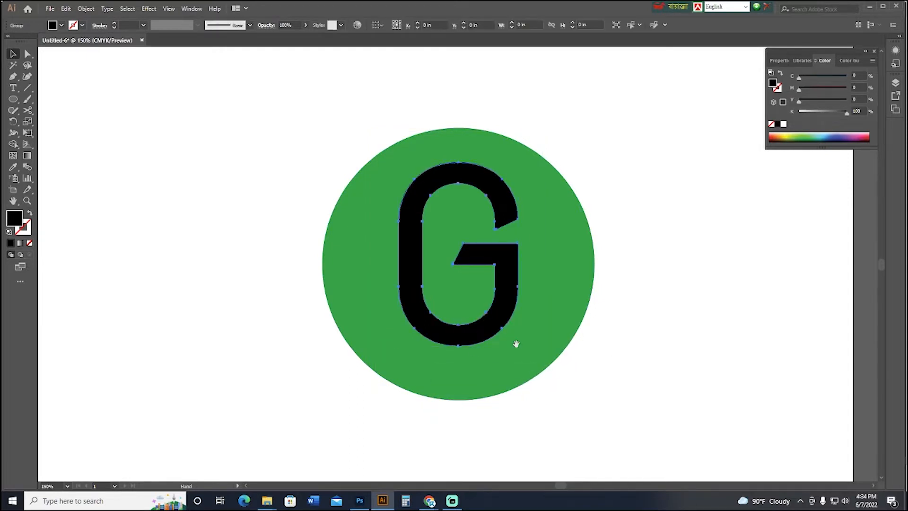
Scale up the outlined G so that its top and bottom edges meet the circle's edge.
{"action": "scroll", "coordinate": [515, 342], "scroll_direction": "right", "scroll_amount": 1}
{"action": "left_click_drag", "start_coordinate": [417, 345], "coordinate": [428, 378]}
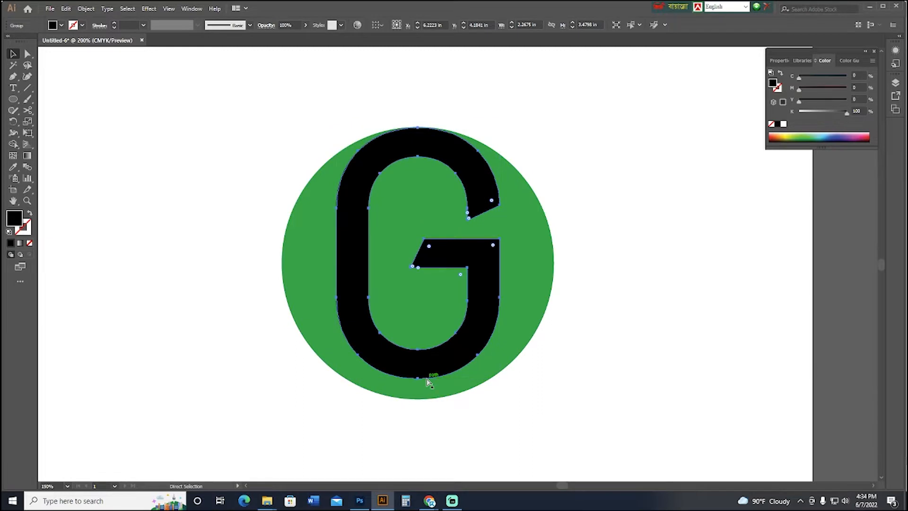
{"action": "key", "text": "ctrl+plus"}
{"action": "key", "text": "ctrl+plus"}
{"action": "key", "text": "ctrl+minus"}
{"action": "key", "text": "ctrl+minus"}
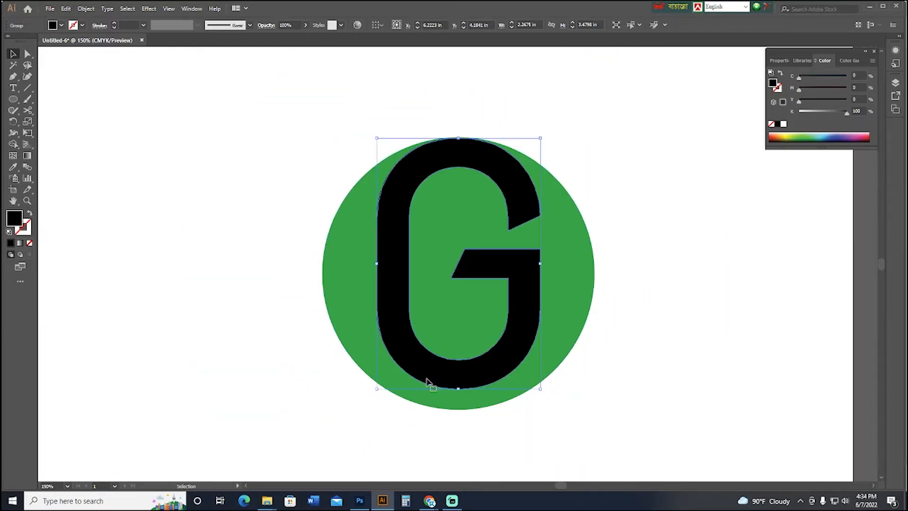
{"action": "left_click_drag", "start_coordinate": [458, 388], "coordinate": [458, 410]}
{"action": "left_click", "coordinate": [363, 232], "text": "shift"}
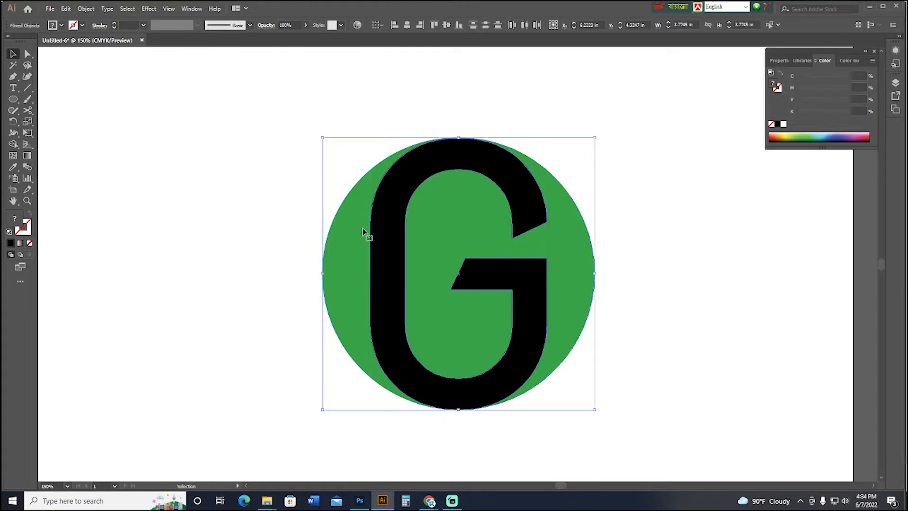
{"action": "key", "text": "shift+m"}
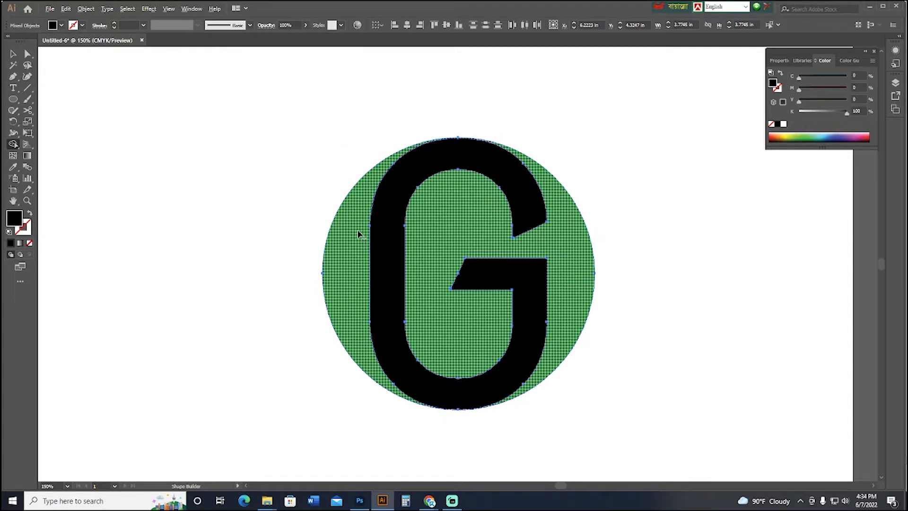
{"action": "left_click", "coordinate": [13, 54]}
{"action": "left_click", "coordinate": [155, 158]}
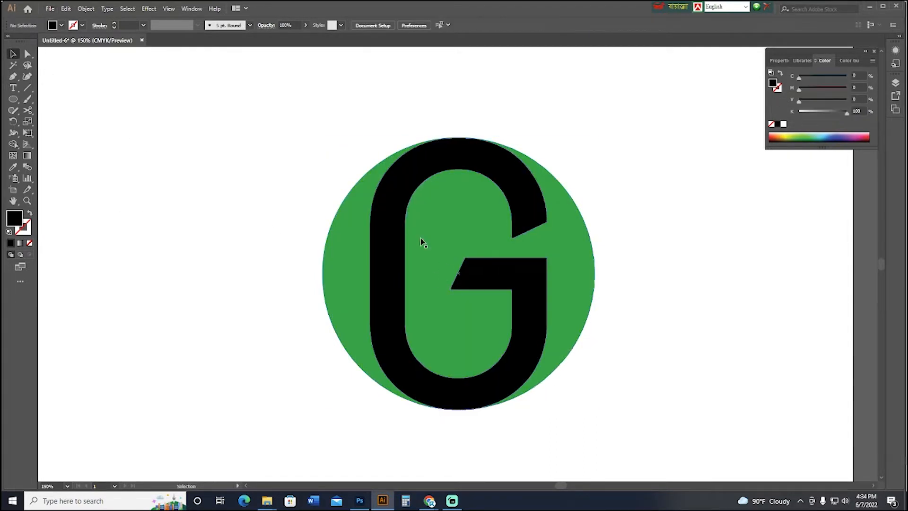
Enlarge the G to about 3.85 in tall so it extends slightly past the circle's top and bottom.
{"action": "left_click", "coordinate": [399, 219]}
{"action": "left_click_drag", "start_coordinate": [460, 138], "coordinate": [461, 135]}
{"action": "left_click_drag", "start_coordinate": [480, 257], "coordinate": [445, 236]}
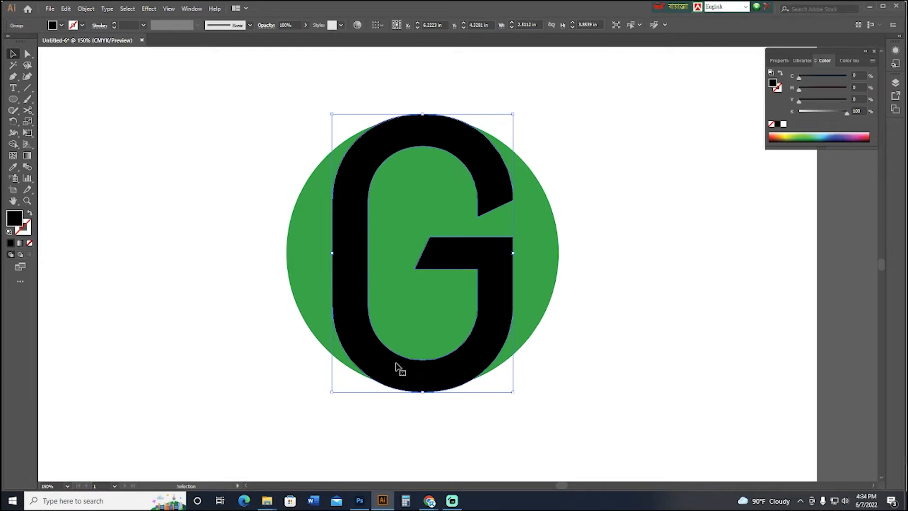
Use Shape Builder on the G and circle to merge the left circle segment into the G and remove the parts outside the circle.
{"action": "left_click", "coordinate": [261, 263]}
{"action": "left_click", "coordinate": [351, 261]}
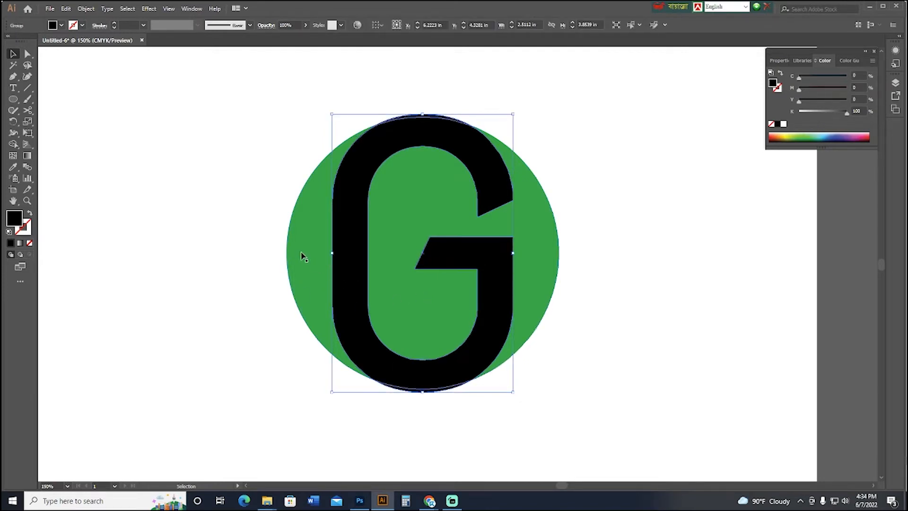
{"action": "left_click", "coordinate": [247, 217]}
{"action": "left_click_drag", "start_coordinate": [185, 100], "coordinate": [570, 362]}
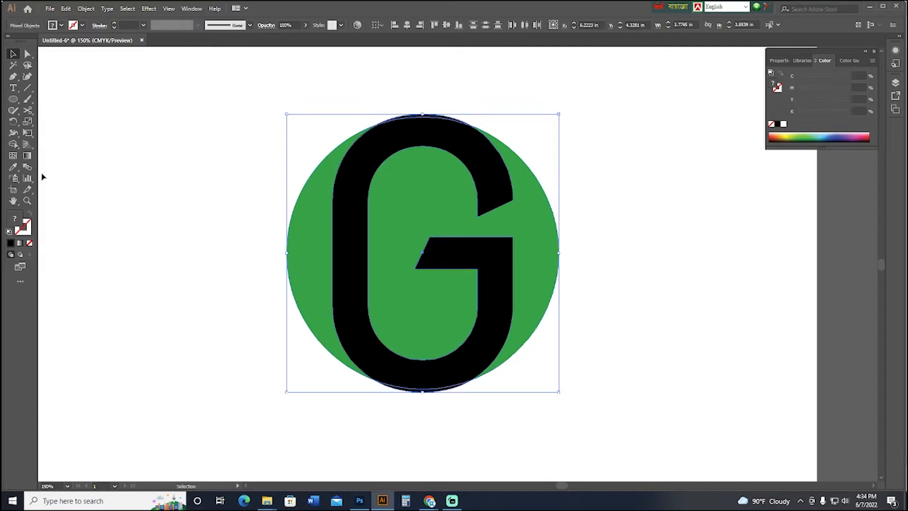
{"action": "left_click", "coordinate": [14, 144]}
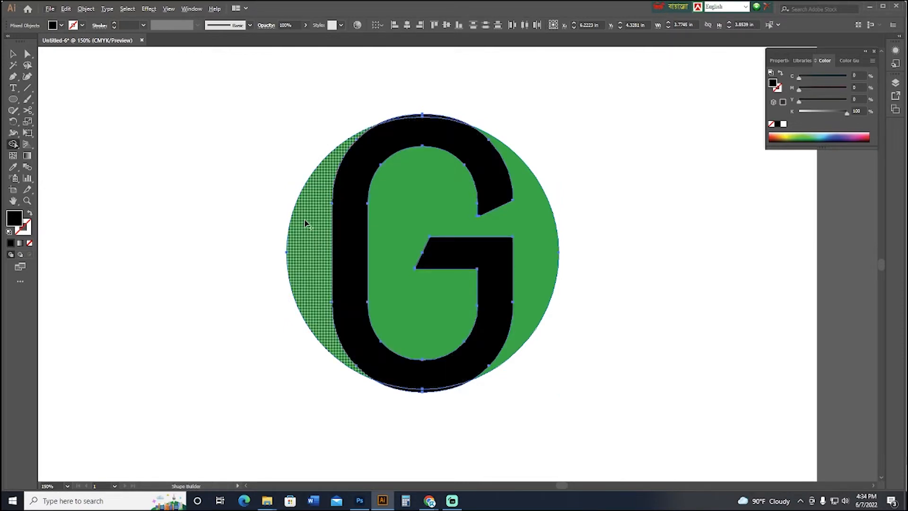
{"action": "left_click_drag", "start_coordinate": [304, 227], "coordinate": [357, 255]}
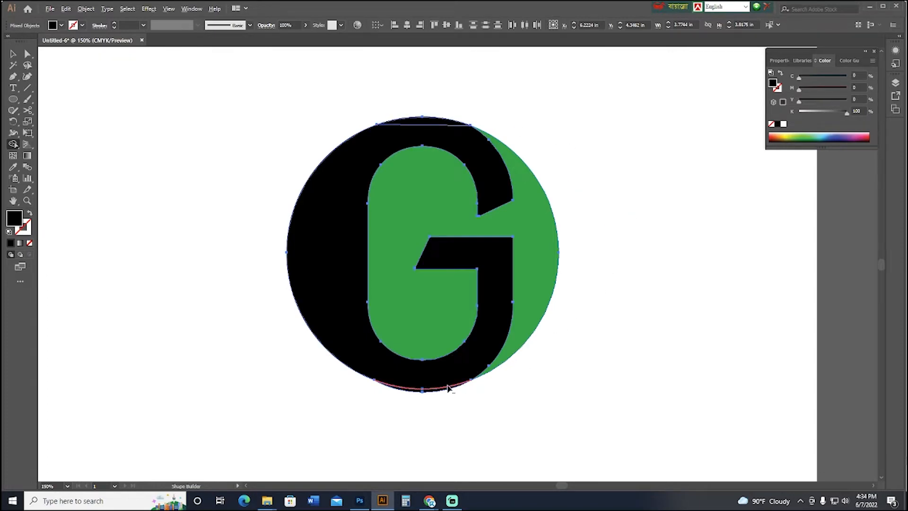
{"action": "left_click", "coordinate": [433, 392], "text": "alt"}
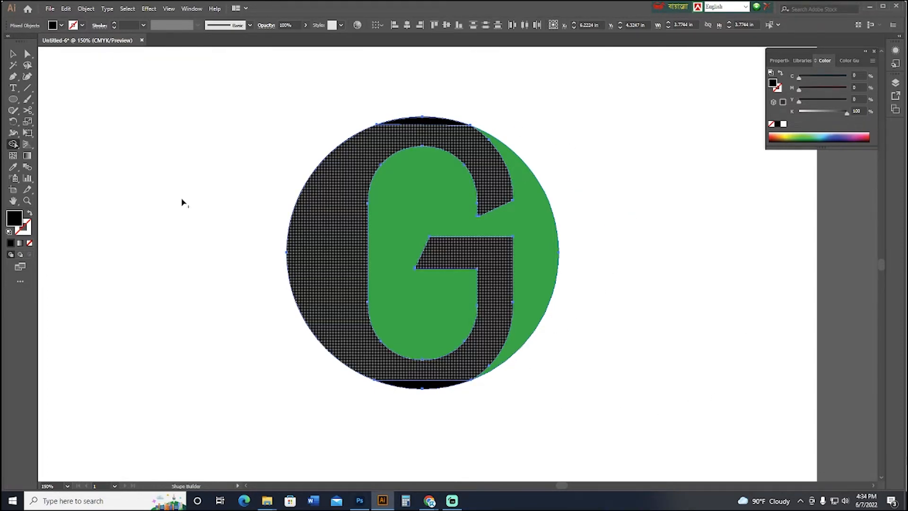
{"action": "left_click", "coordinate": [16, 55]}
{"action": "left_click", "coordinate": [116, 156]}
Fill the merged black G shape with white.
{"action": "key", "text": "a"}
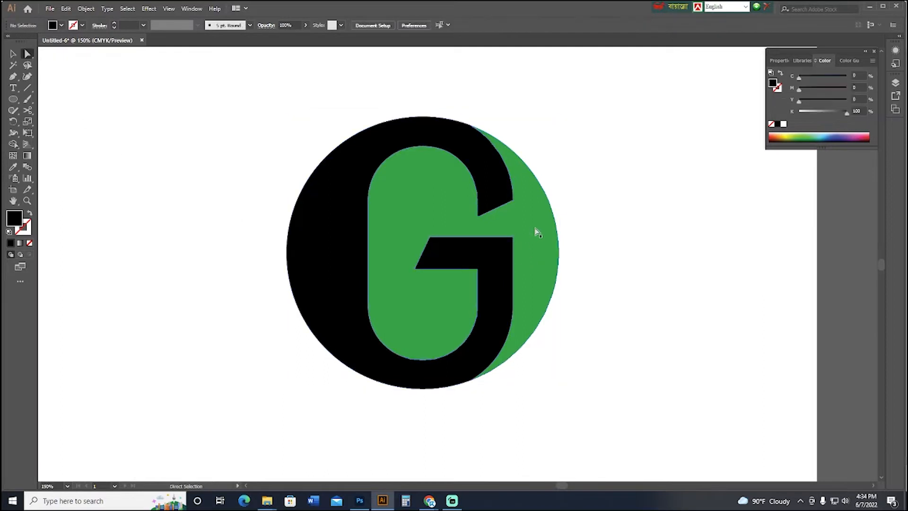
{"action": "left_click", "coordinate": [540, 260]}
{"action": "left_click", "coordinate": [691, 222]}
{"action": "key", "text": "ctrl+minus"}
{"action": "key", "text": "ctrl+minus"}
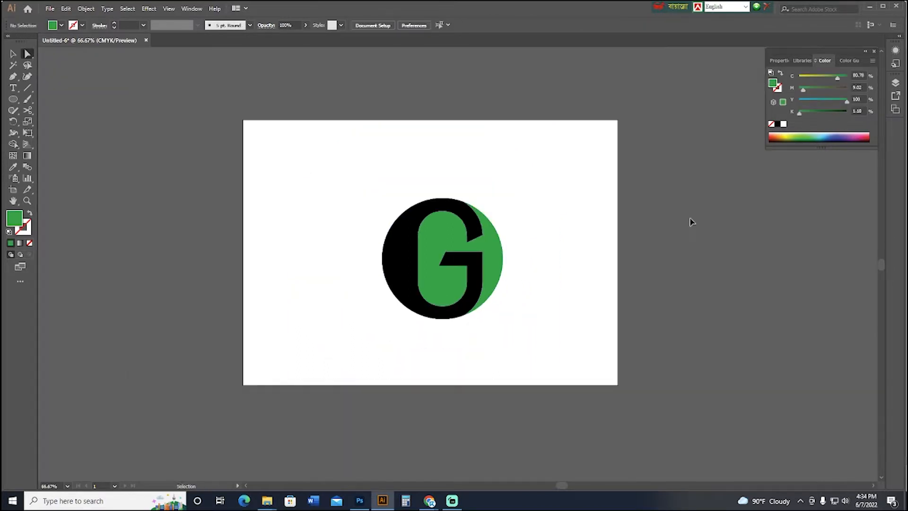
{"action": "left_click_drag", "start_coordinate": [636, 241], "coordinate": [617, 304]}
{"action": "left_click", "coordinate": [383, 305]}
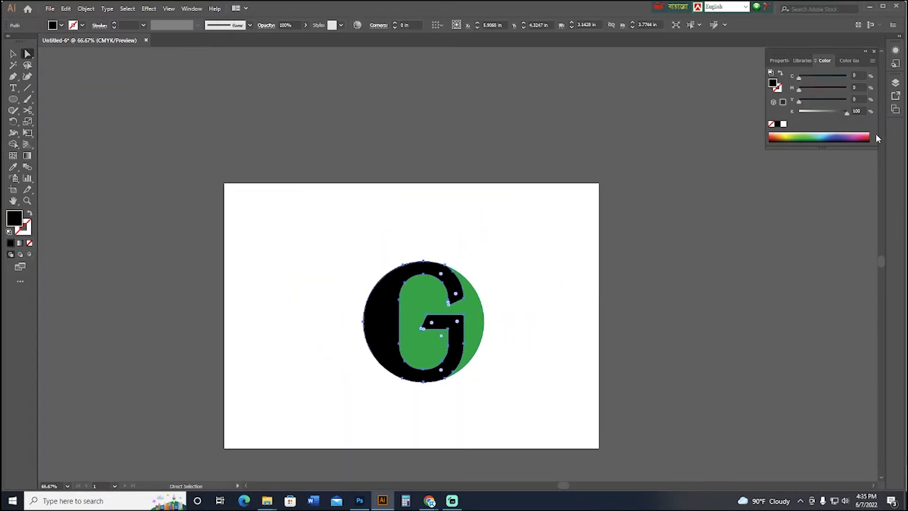
{"action": "left_click", "coordinate": [784, 124]}
{"action": "left_click", "coordinate": [566, 237]}
Apply a Multiply drop shadow to the white G with 75% opacity, 0.1 in X and Y offsets and 0.2 in blur.
{"action": "key", "text": "ctrl+plus"}
{"action": "key", "text": "ctrl+plus"}
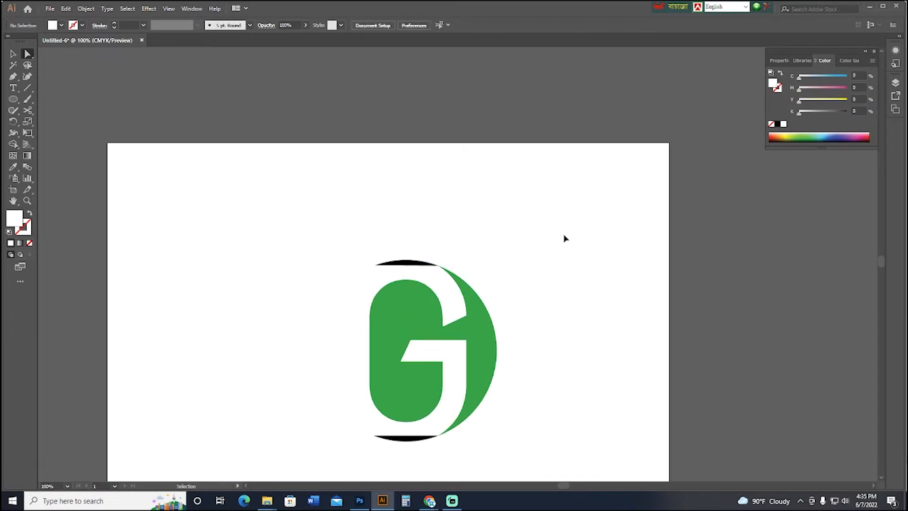
{"action": "left_click_drag", "start_coordinate": [561, 238], "coordinate": [600, 113]}
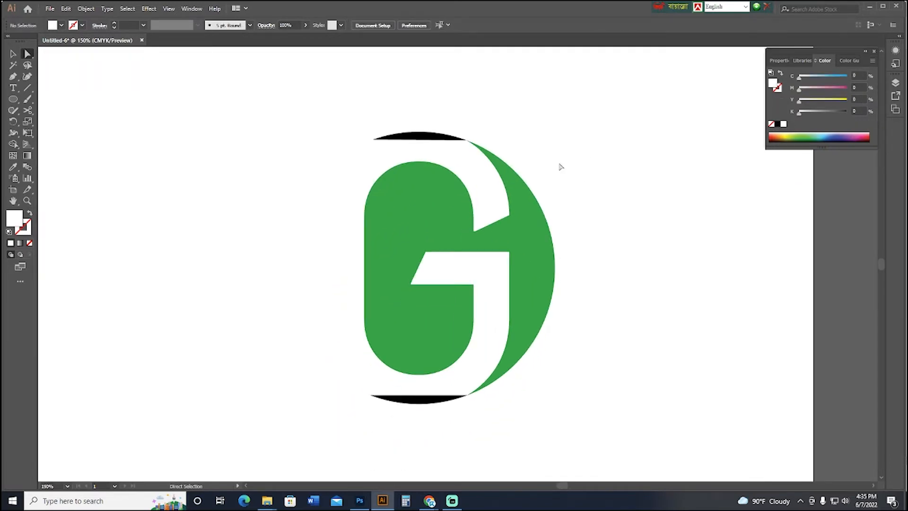
{"action": "left_click", "coordinate": [433, 140]}
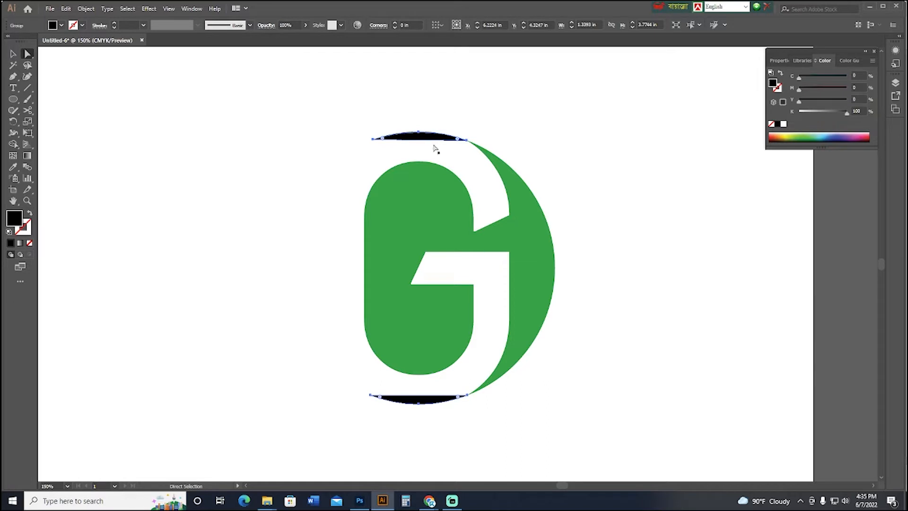
{"action": "left_click", "coordinate": [13, 53]}
{"action": "left_click", "coordinate": [142, 154]}
{"action": "left_click", "coordinate": [333, 219]}
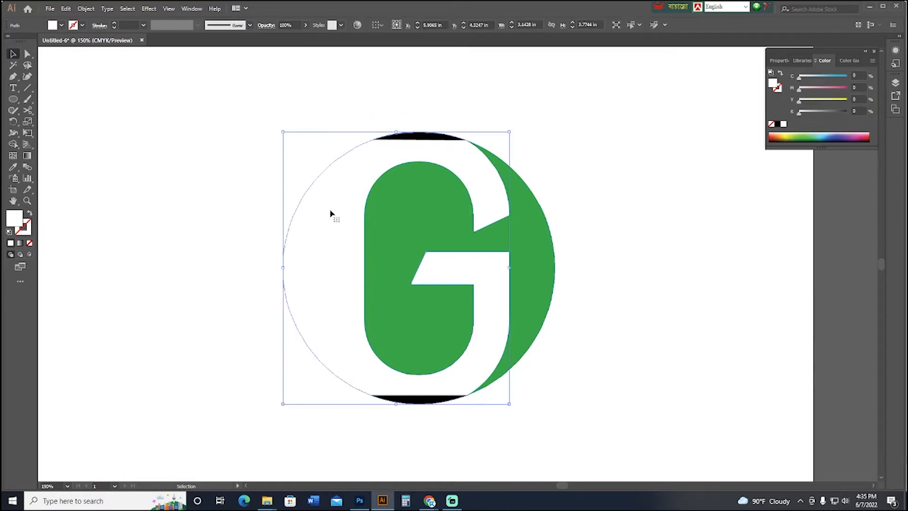
{"action": "left_click", "coordinate": [144, 8]}
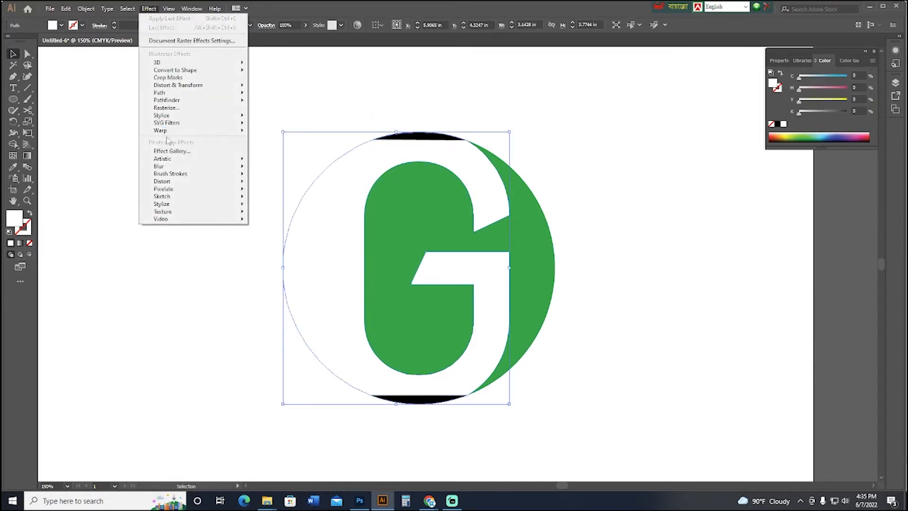
{"action": "mouse_move", "coordinate": [176, 117]}
{"action": "left_click", "coordinate": [280, 116]}
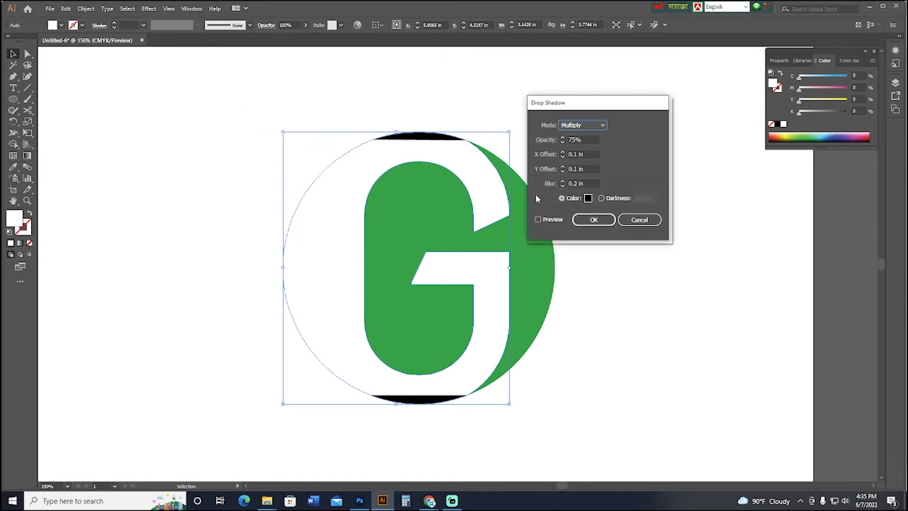
{"action": "left_click", "coordinate": [551, 220]}
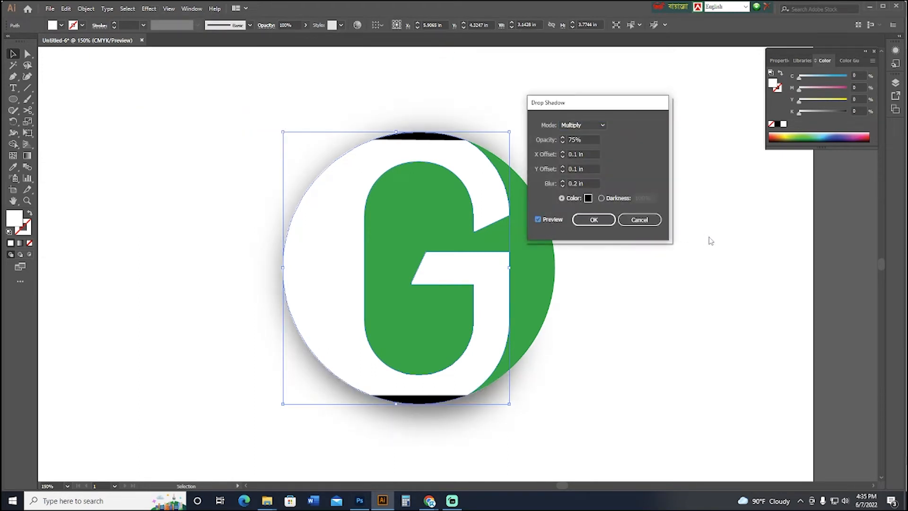
{"action": "left_click", "coordinate": [594, 220]}
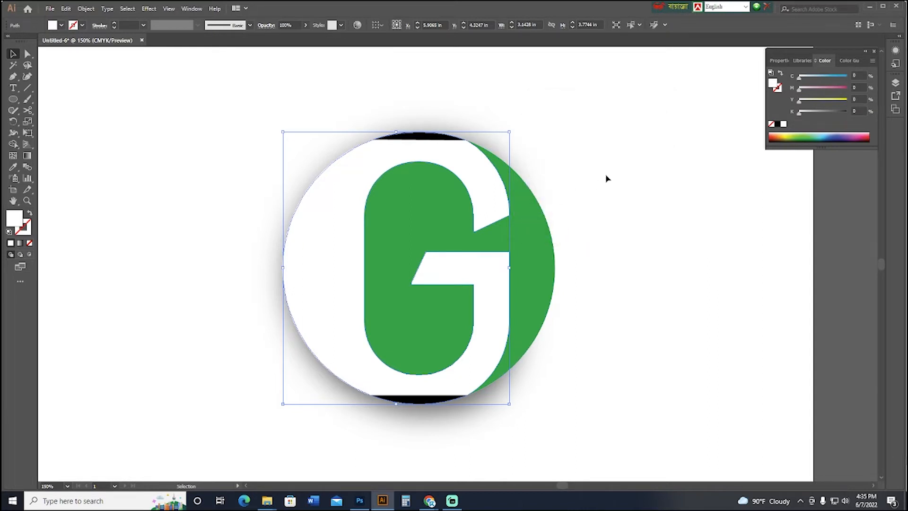
Recolor the black slivers at the circle's top and bottom with white sampled from the G.
{"action": "left_click", "coordinate": [606, 178]}
{"action": "key", "text": "a"}
{"action": "left_click", "coordinate": [432, 139]}
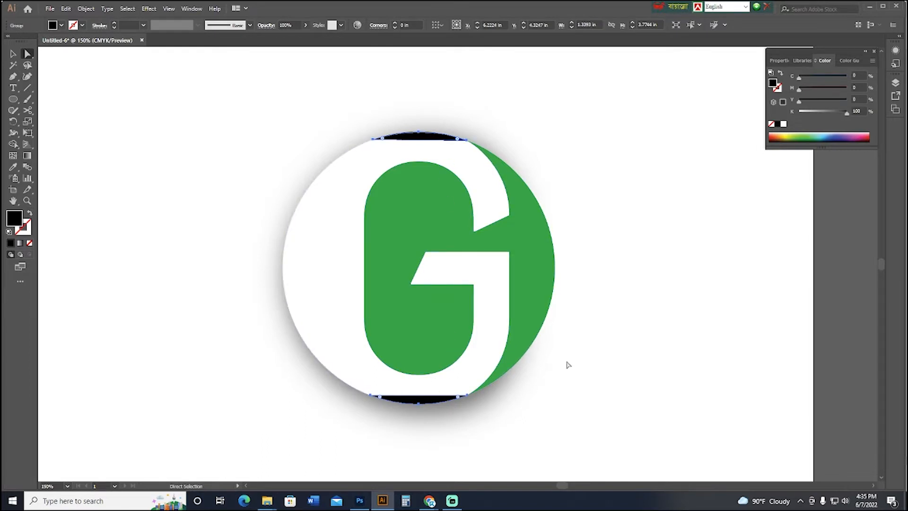
{"action": "key", "text": "i"}
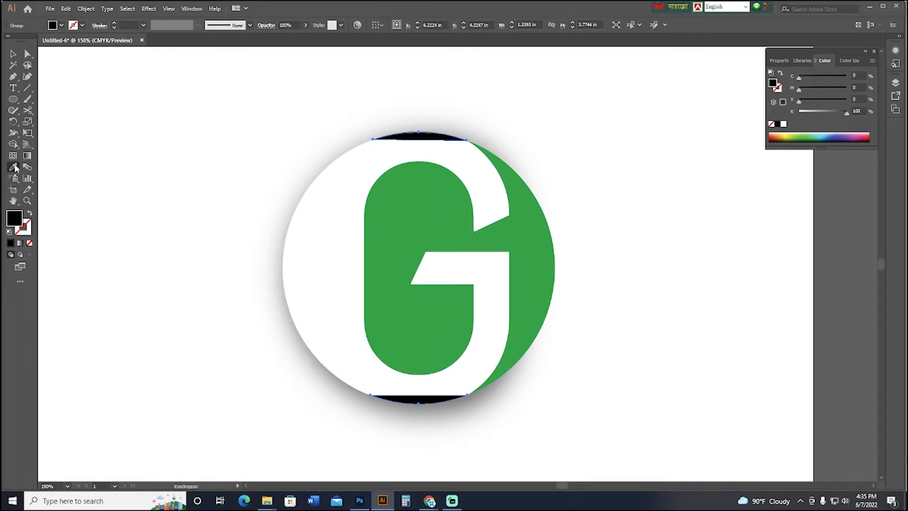
{"action": "left_click", "coordinate": [336, 191]}
{"action": "left_click", "coordinate": [14, 56]}
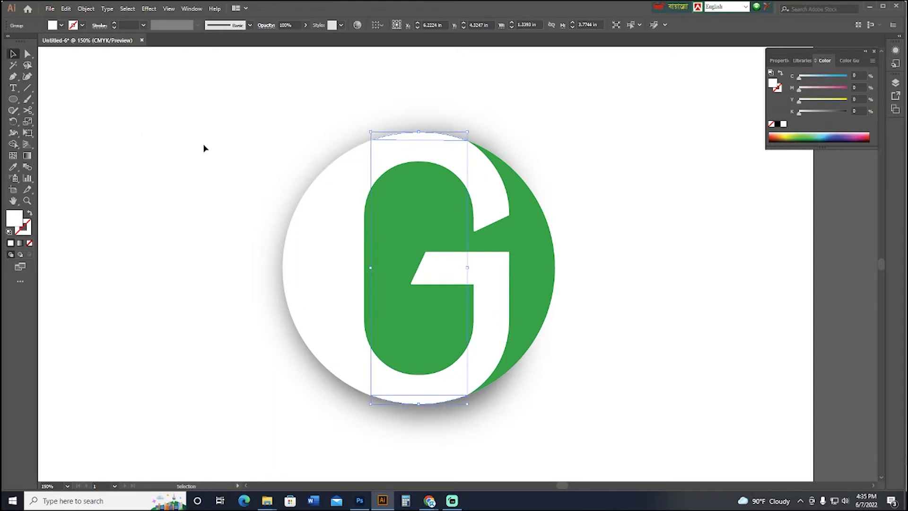
Unite the two white slivers with the white G into one shape using Pathfinder.
{"action": "left_click", "coordinate": [308, 248], "text": "shift"}
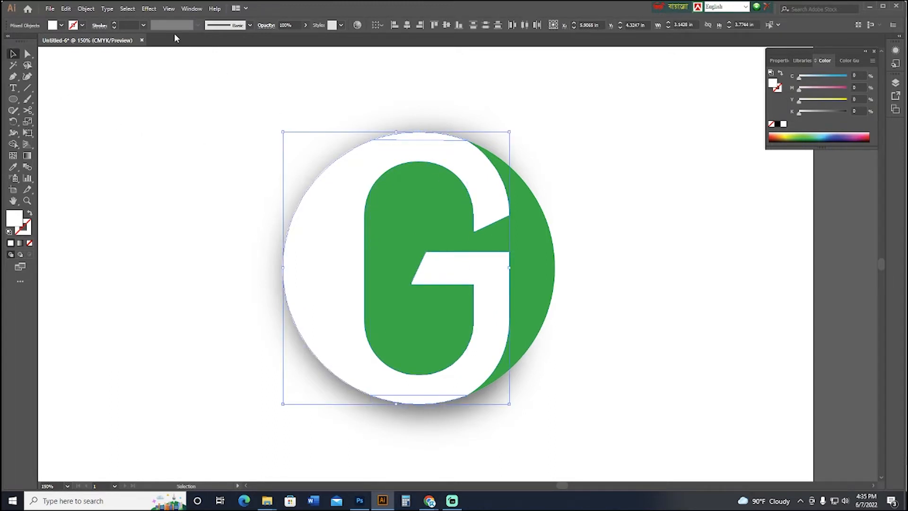
{"action": "left_click", "coordinate": [149, 9]}
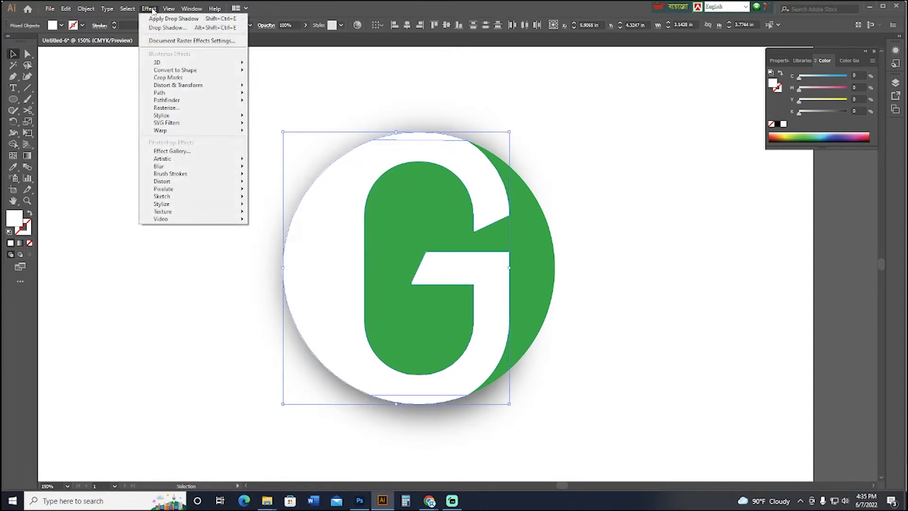
{"action": "mouse_move", "coordinate": [173, 11]}
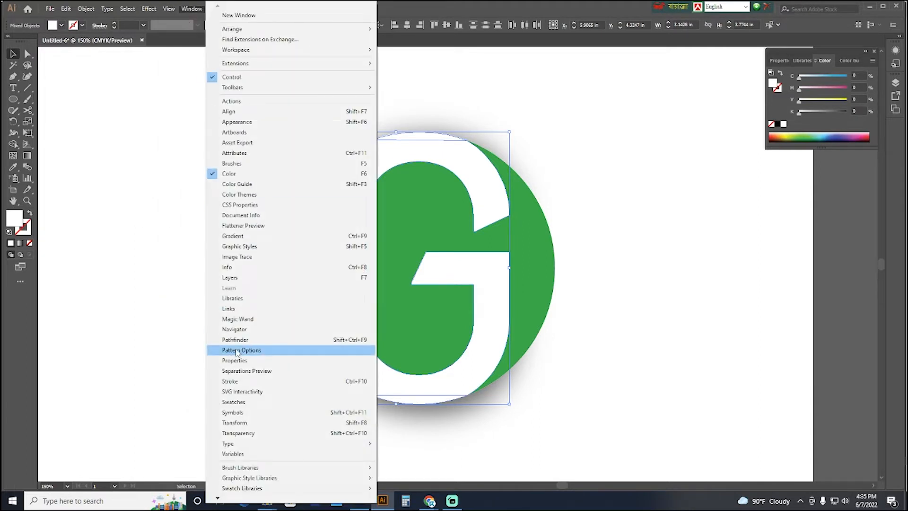
{"action": "left_click", "coordinate": [263, 339]}
{"action": "left_click", "coordinate": [710, 223]}
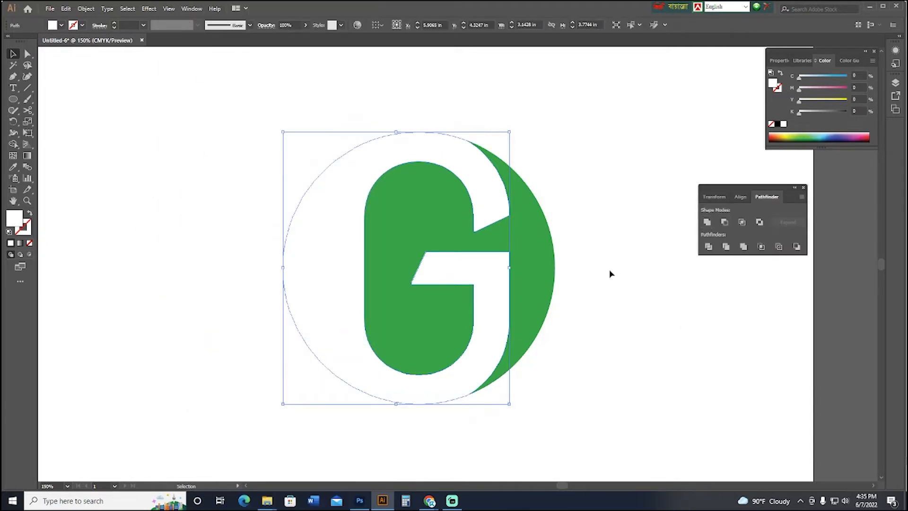
{"action": "left_click", "coordinate": [629, 298]}
Give the united G a black Multiply drop shadow with 75% opacity, 0.1 in X and Y offsets and 0.2 in blur.
{"action": "left_click", "coordinate": [366, 213]}
{"action": "left_click", "coordinate": [149, 9]}
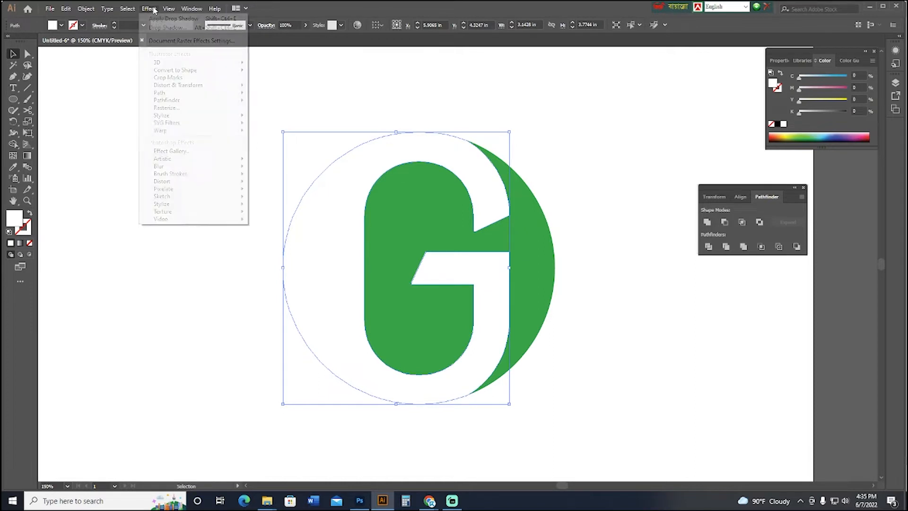
{"action": "mouse_move", "coordinate": [222, 116]}
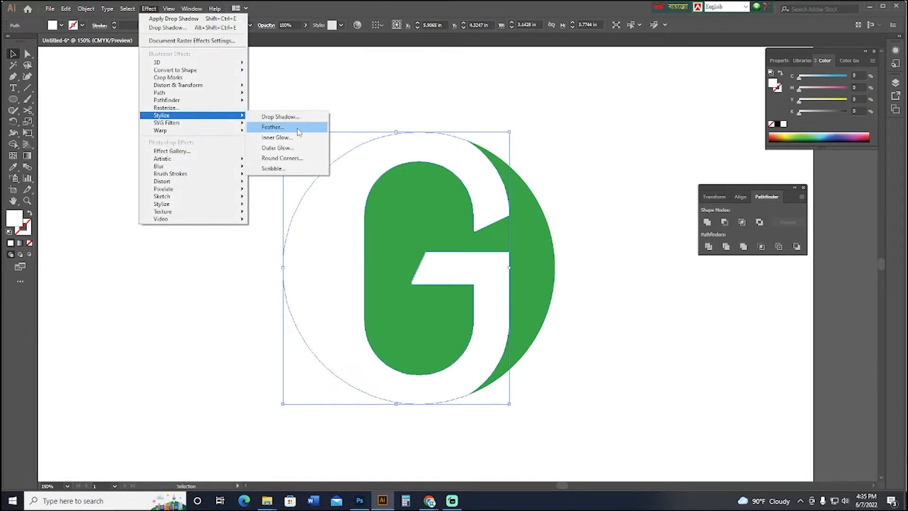
{"action": "left_click", "coordinate": [280, 117]}
{"action": "left_click", "coordinate": [538, 220]}
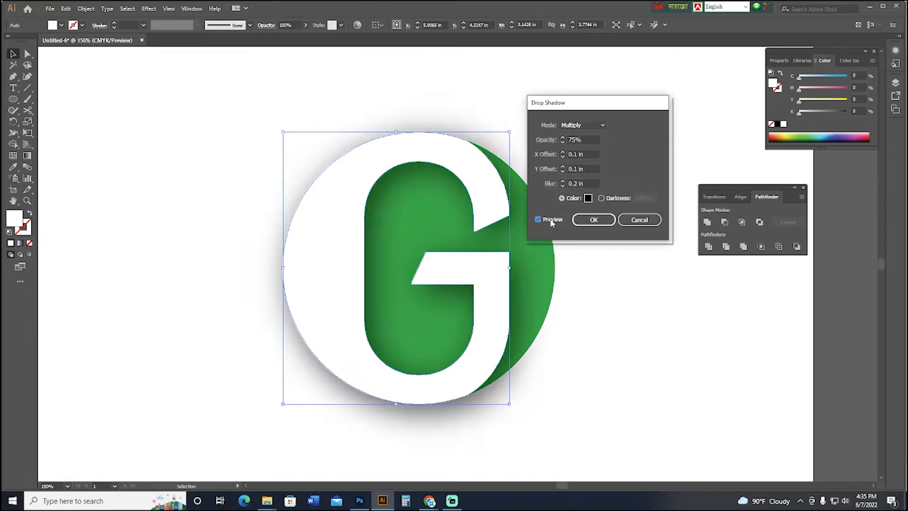
{"action": "left_click", "coordinate": [594, 219]}
{"action": "left_click", "coordinate": [614, 242]}
{"action": "left_click_drag", "start_coordinate": [644, 275], "coordinate": [599, 252]}
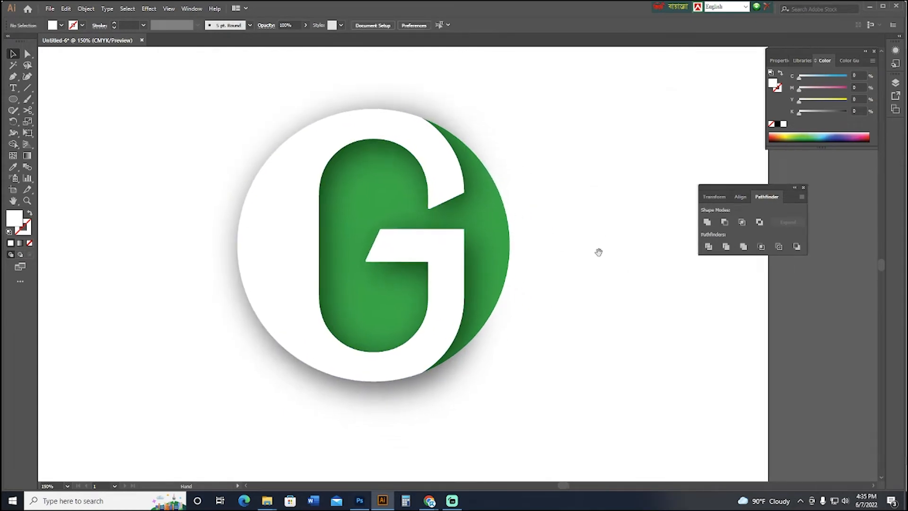
{"action": "key", "text": "ctrl+minus"}
{"action": "key", "text": "ctrl+minus"}
{"action": "key", "text": "ctrl+minus"}
{"action": "left_click_drag", "start_coordinate": [461, 263], "coordinate": [485, 287]}
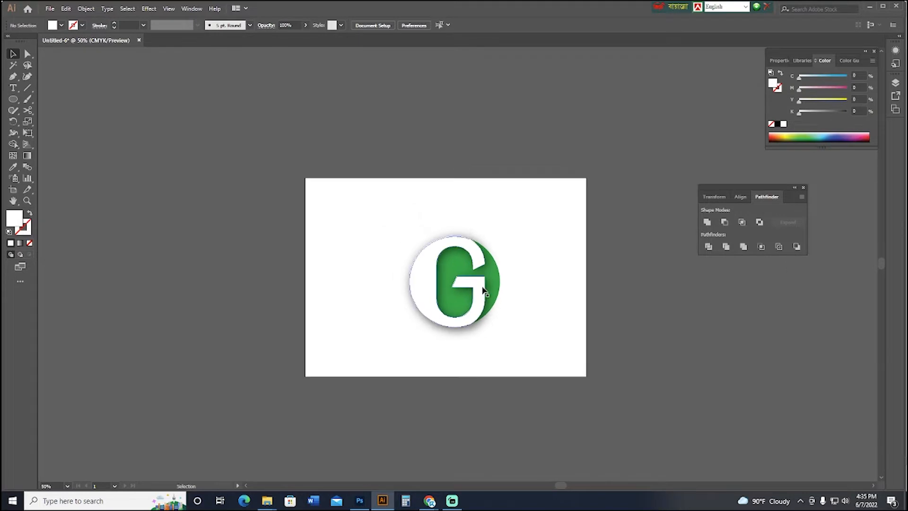
{"action": "key", "text": "ctrl+equal"}
{"action": "key", "text": "ctrl+equal"}
{"action": "left_click_drag", "start_coordinate": [593, 353], "coordinate": [544, 334]}
{"action": "key", "text": "a"}
{"action": "left_click", "coordinate": [466, 272]}
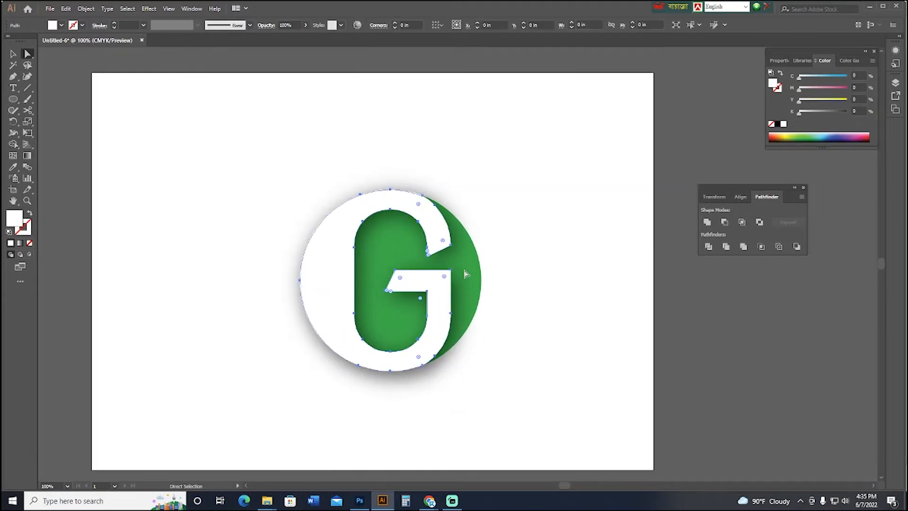
{"action": "left_click", "coordinate": [560, 227]}
Move the whole G logo, including its green circle, to the artboard's upper-left area.
{"action": "key", "text": "v"}
{"action": "left_click_drag", "start_coordinate": [233, 160], "coordinate": [531, 420]}
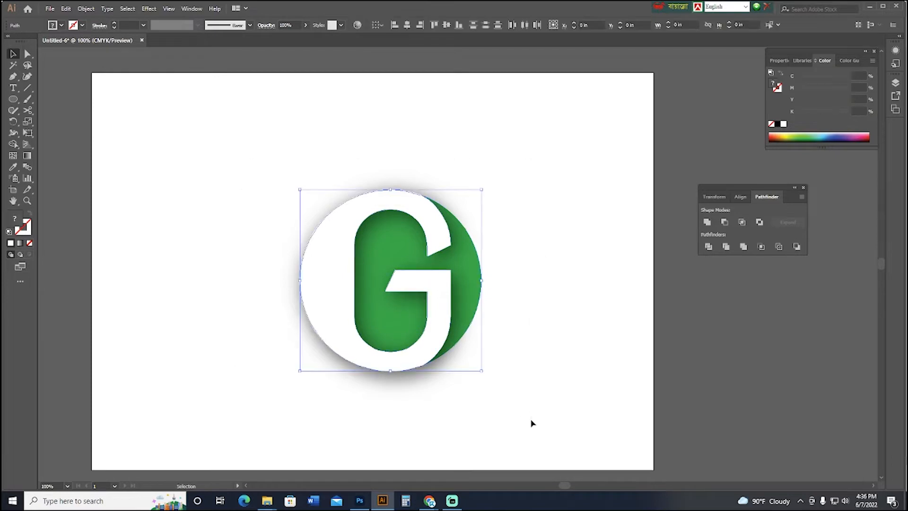
{"action": "left_click_drag", "start_coordinate": [506, 381], "coordinate": [535, 412]}
{"action": "left_click_drag", "start_coordinate": [406, 310], "coordinate": [232, 217]}
{"action": "left_click", "coordinate": [359, 280]}
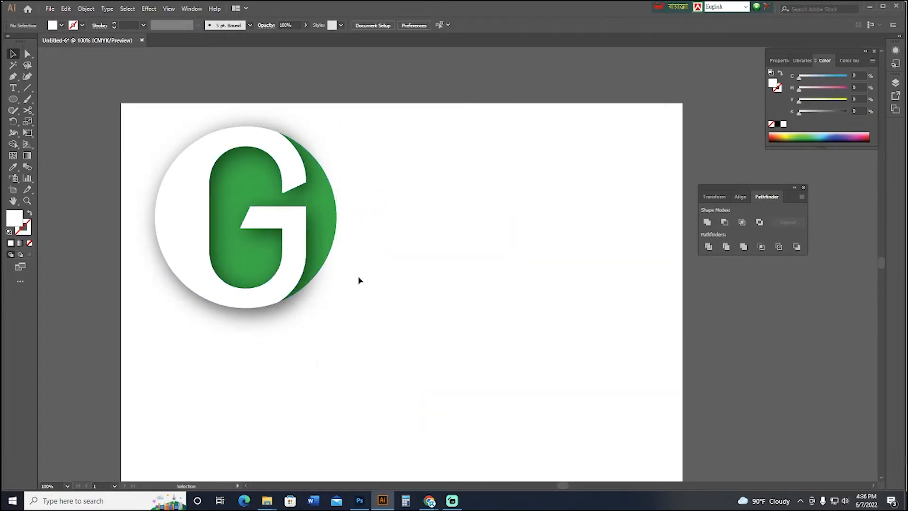
{"action": "left_click", "coordinate": [270, 259]}
{"action": "left_click_drag", "start_coordinate": [238, 258], "coordinate": [427, 259]}
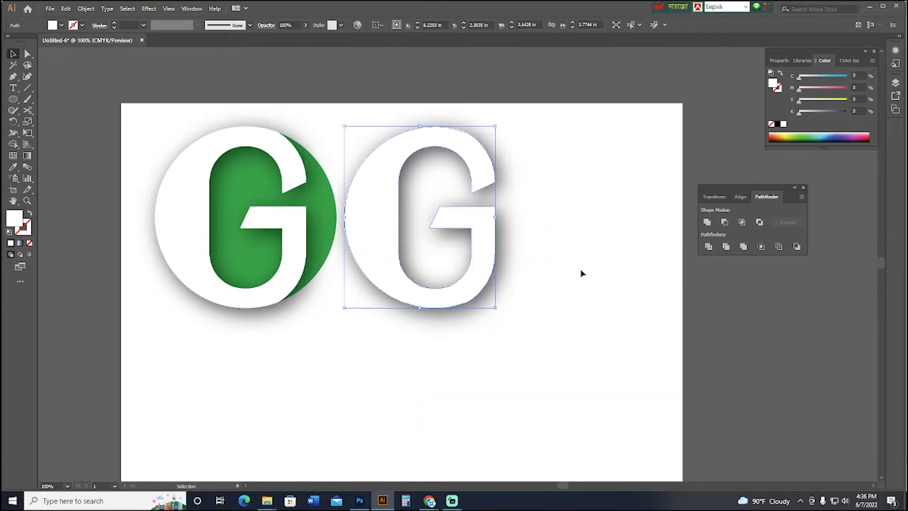
{"action": "key", "text": "ctrl+z"}
Duplicate the complete logo about 4.75 in to the right, level with the original.
{"action": "left_click_drag", "start_coordinate": [404, 361], "coordinate": [74, 79]}
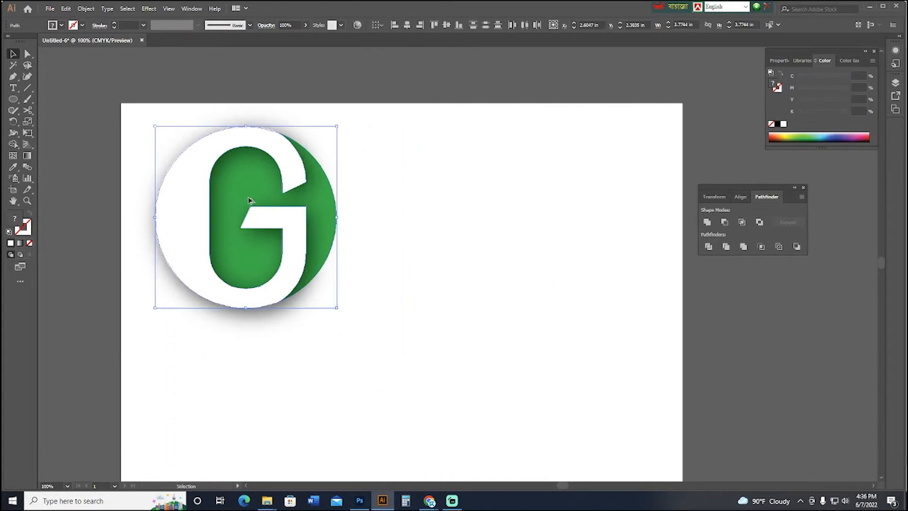
{"action": "left_click_drag", "start_coordinate": [248, 202], "coordinate": [476, 203]}
{"action": "key", "text": "space"}
{"action": "left_click_drag", "start_coordinate": [595, 349], "coordinate": [546, 339]}
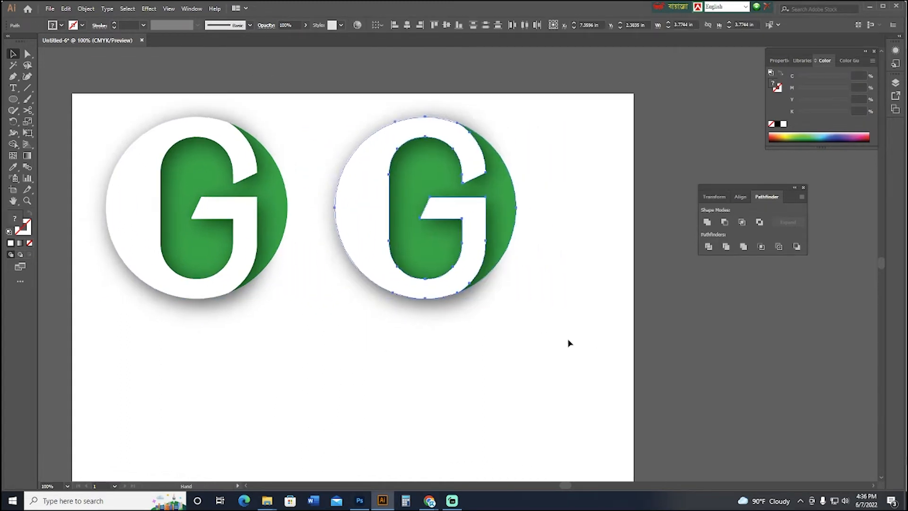
{"action": "left_click", "coordinate": [570, 343]}
Try to fill the duplicated logo's white G with magenta 100% and yellow 100%.
{"action": "key", "text": "a"}
{"action": "left_click", "coordinate": [478, 213]}
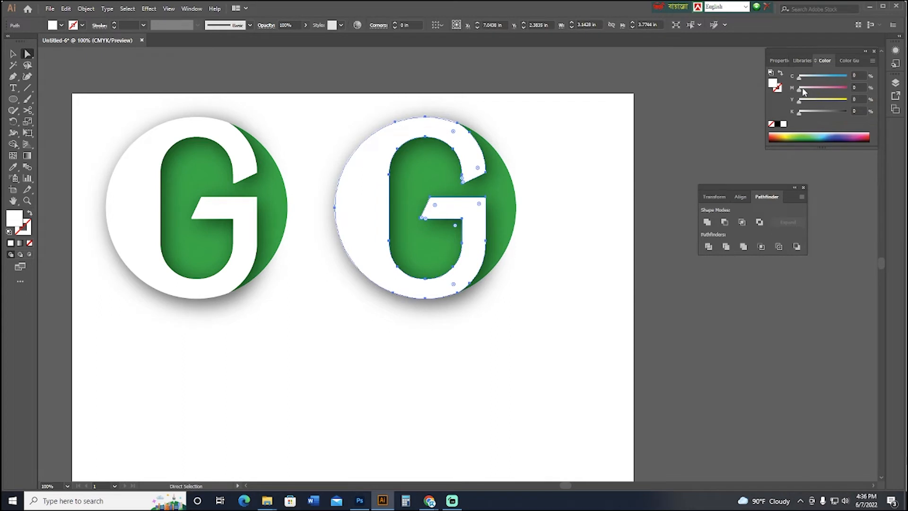
{"action": "left_click_drag", "start_coordinate": [804, 92], "coordinate": [902, 98]}
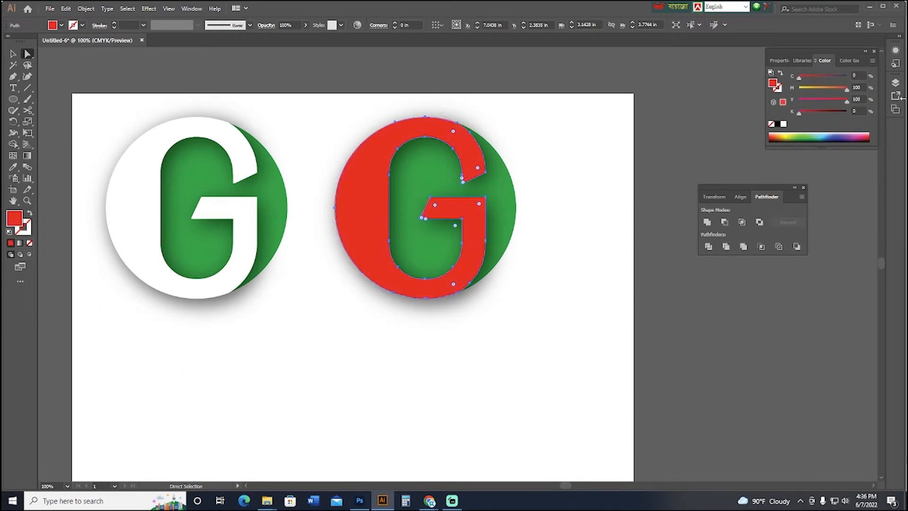
{"action": "key", "text": "ctrl+z"}
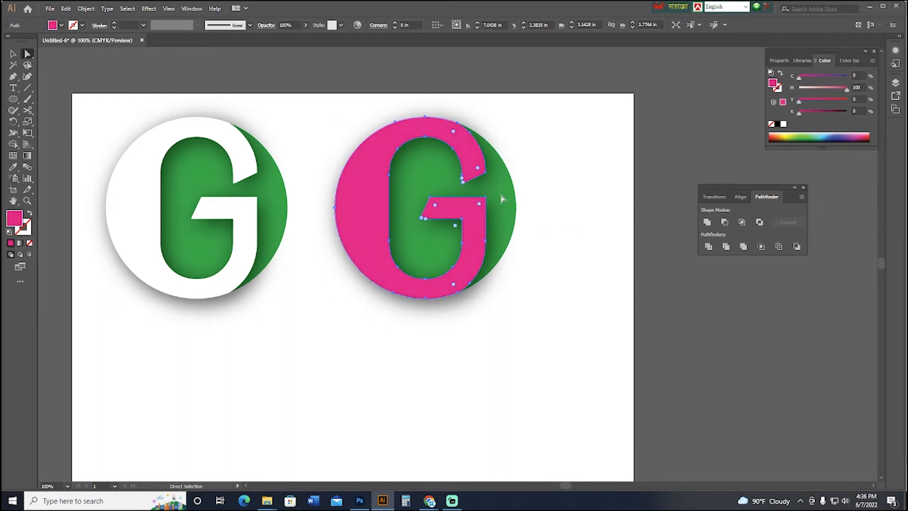
{"action": "left_click", "coordinate": [540, 224]}
{"action": "key", "text": "ctrl+z"}
{"action": "key", "text": "ctrl+z"}
{"action": "key", "text": "ctrl+z"}
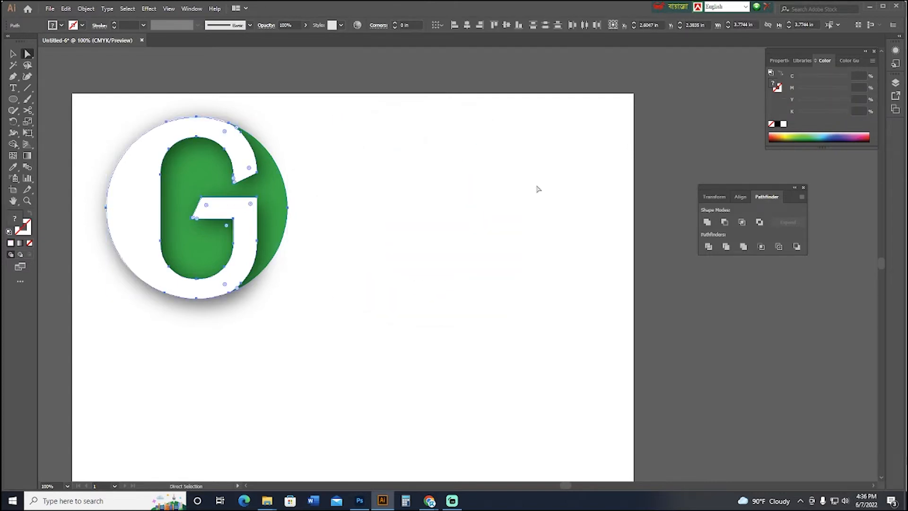
{"action": "key", "text": "ctrl+shift+z"}
Delete the white G from the duplicated logo.
{"action": "left_click", "coordinate": [546, 193]}
{"action": "left_click", "coordinate": [517, 210]}
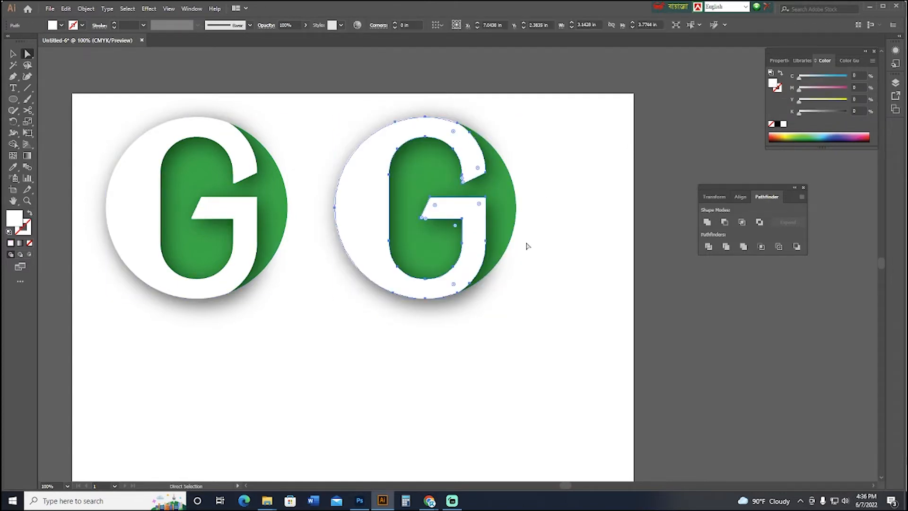
{"action": "key", "text": "Delete"}
Recolor the duplicate's green background shape dark red with cyan 25%, magenta 100%, yellow 100% and black 0%.
{"action": "left_click", "coordinate": [505, 209]}
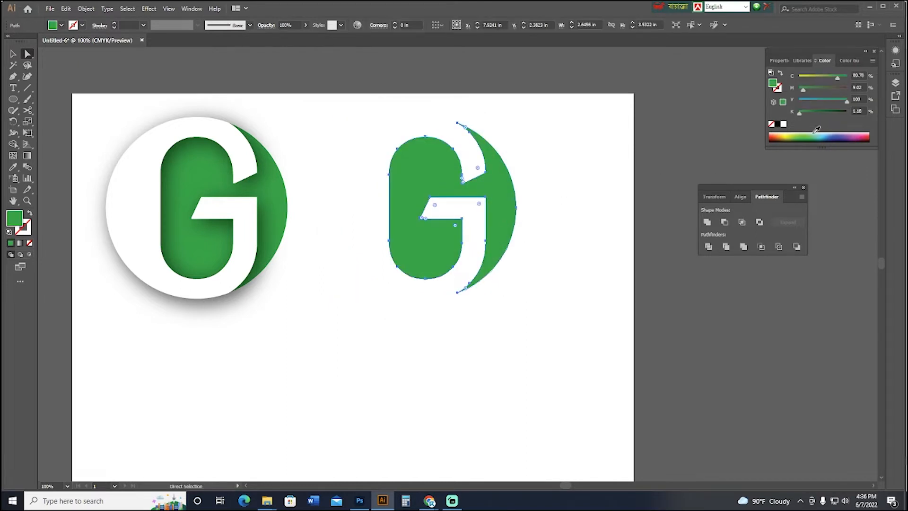
{"action": "left_click", "coordinate": [775, 133]}
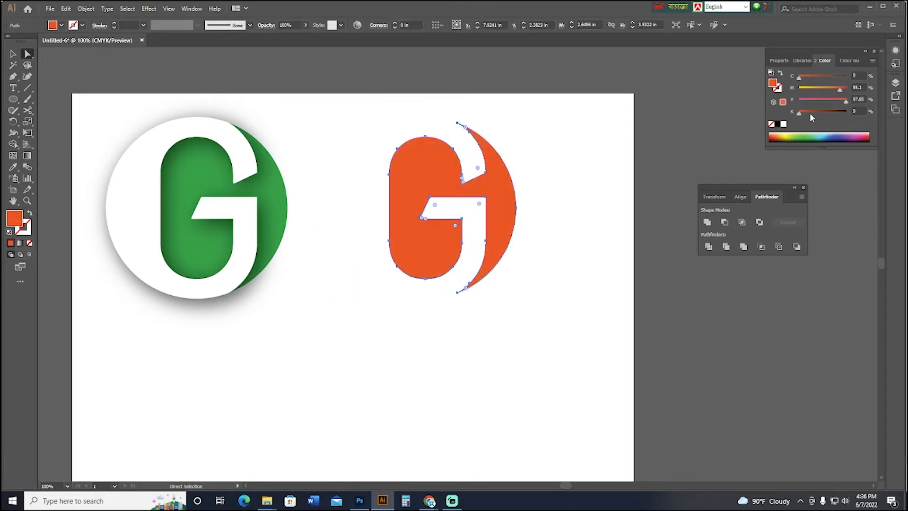
{"action": "left_click_drag", "start_coordinate": [842, 94], "coordinate": [872, 93]}
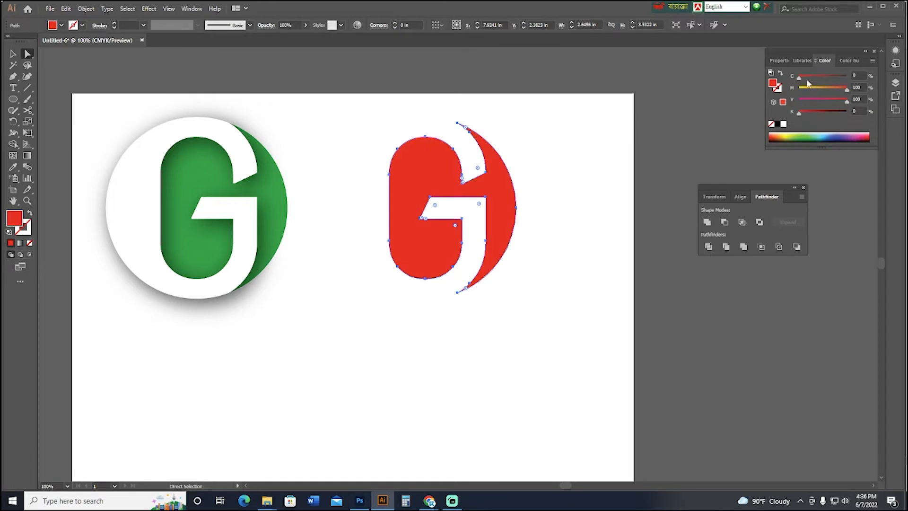
{"action": "left_click_drag", "start_coordinate": [800, 77], "coordinate": [817, 79]}
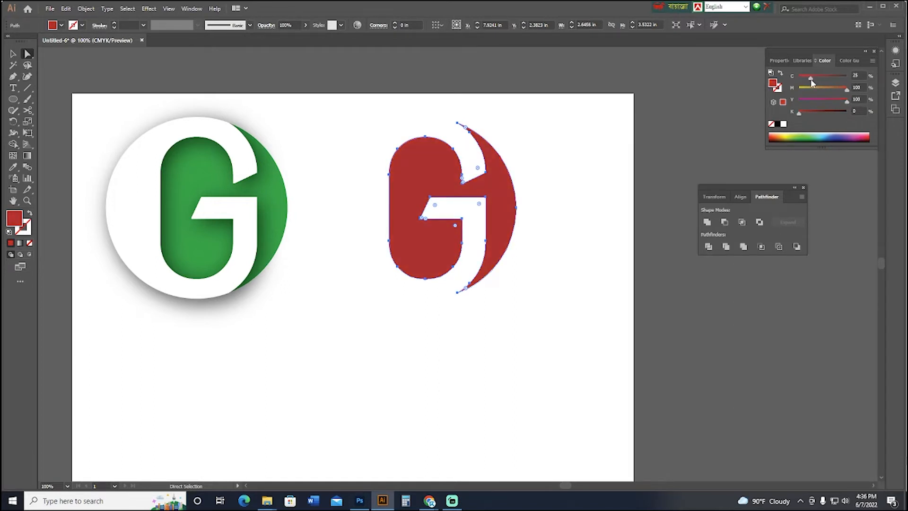
Paste the white drop-shadowed G in front of the duplicate's red background shape, in its original position.
{"action": "left_click", "coordinate": [621, 194]}
{"action": "key", "text": "ctrl+f"}
{"action": "left_click", "coordinate": [625, 193]}
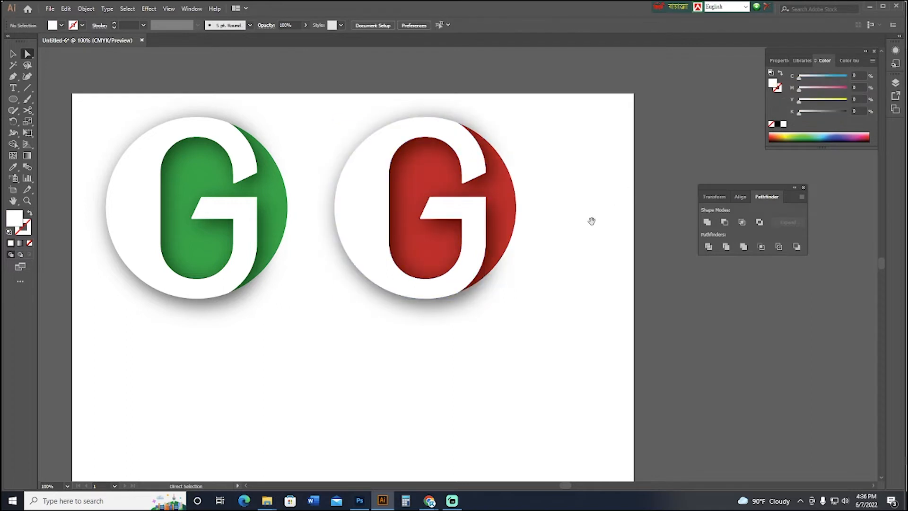
{"action": "key", "text": "ctrl+minus"}
{"action": "key", "text": "ctrl+minus"}
{"action": "left_click_drag", "start_coordinate": [554, 300], "coordinate": [590, 283]}
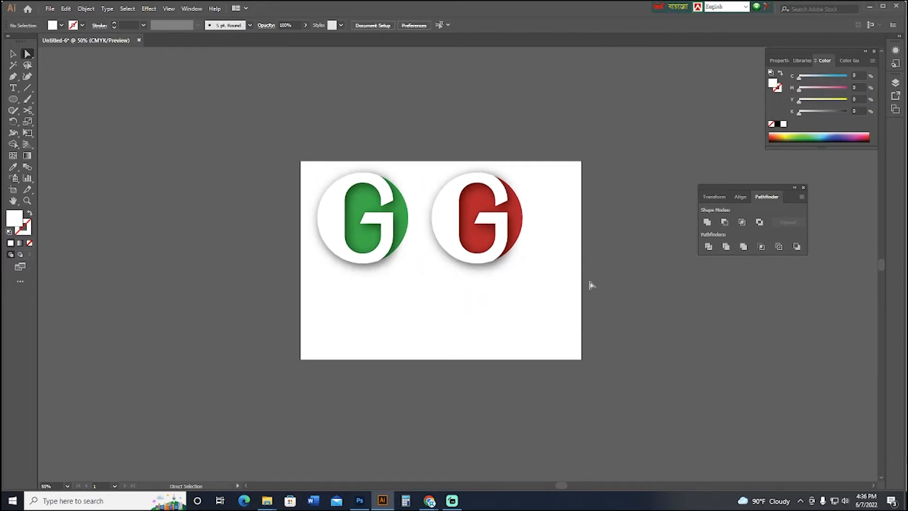
{"action": "key", "text": "ctrl+equal"}
{"action": "key", "text": "ctrl+equal"}
{"action": "key", "text": "v"}
{"action": "left_click_drag", "start_coordinate": [590, 328], "coordinate": [502, 342]}
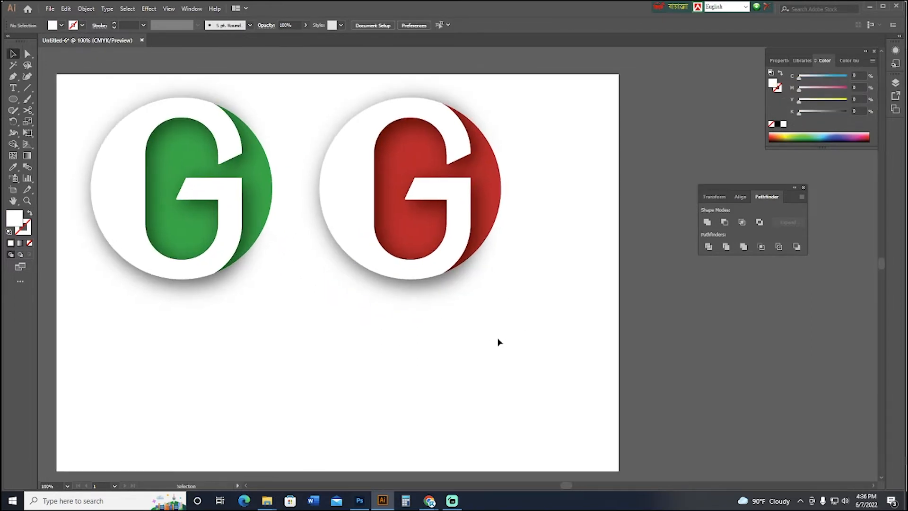
Save the document in the UP LOGO folder as LOGO GG in Adobe Illustrator (*.AI) format, accepting the save options.
{"action": "left_click", "coordinate": [50, 9]}
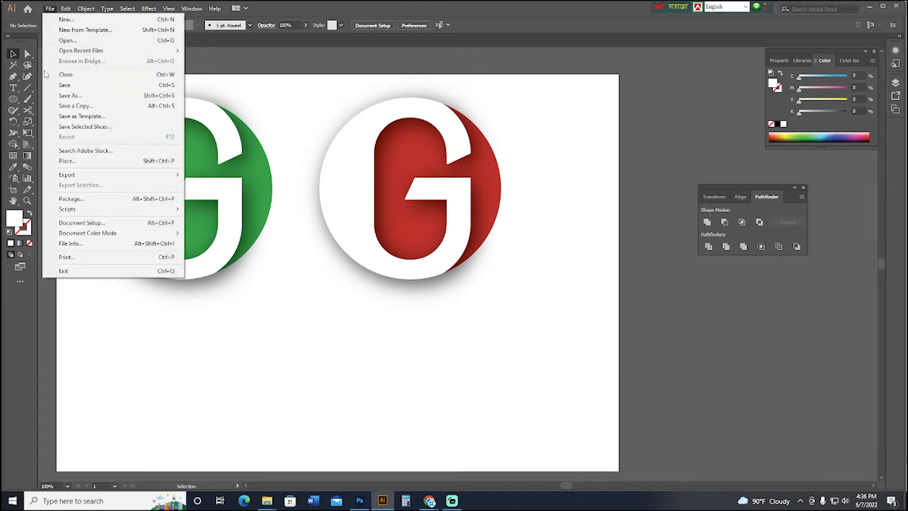
{"action": "left_click", "coordinate": [71, 81]}
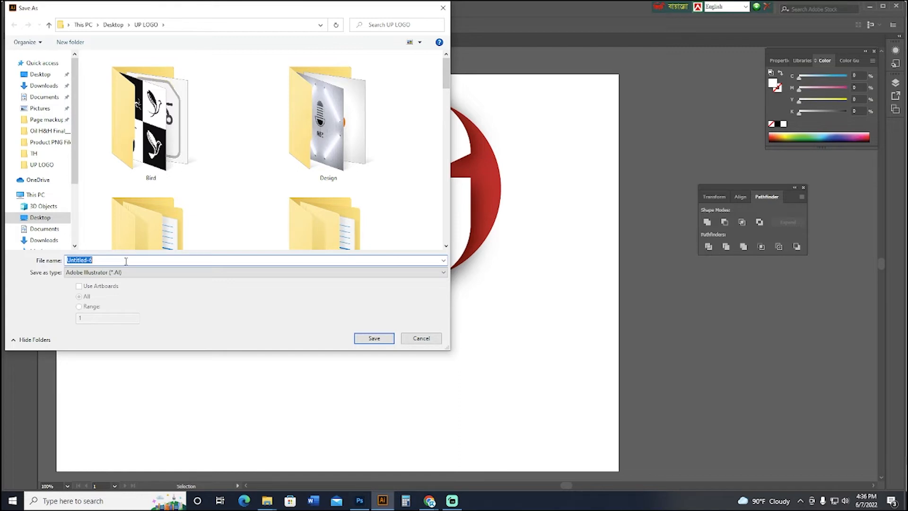
{"action": "type", "text": "LOG"}
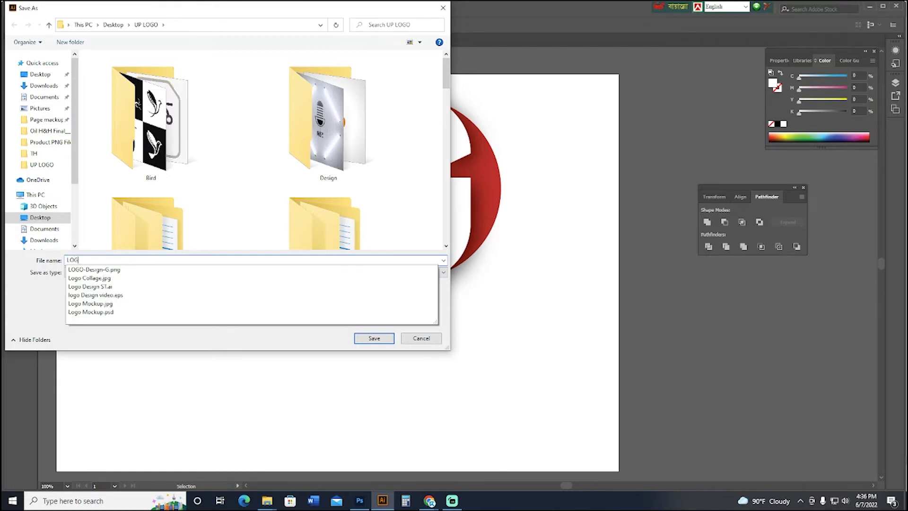
{"action": "type", "text": "O GG"}
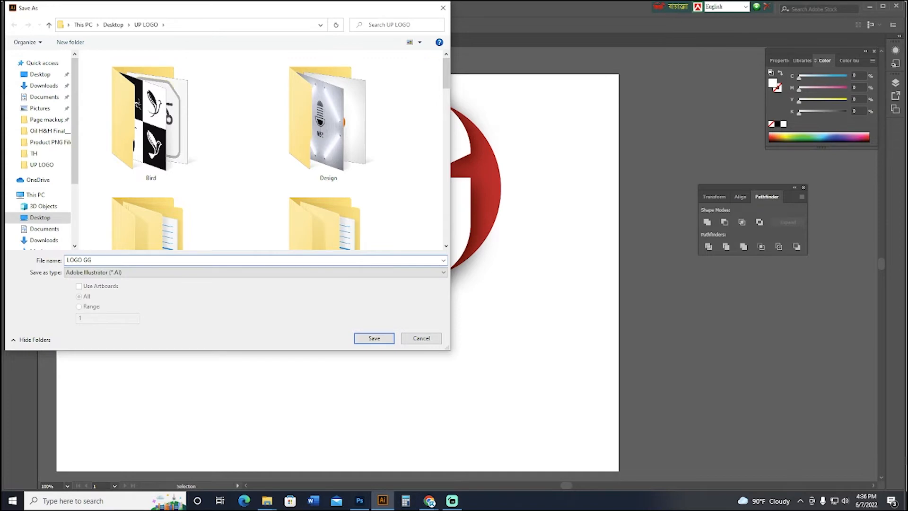
{"action": "key", "text": "Return"}
{"action": "left_click", "coordinate": [490, 382]}
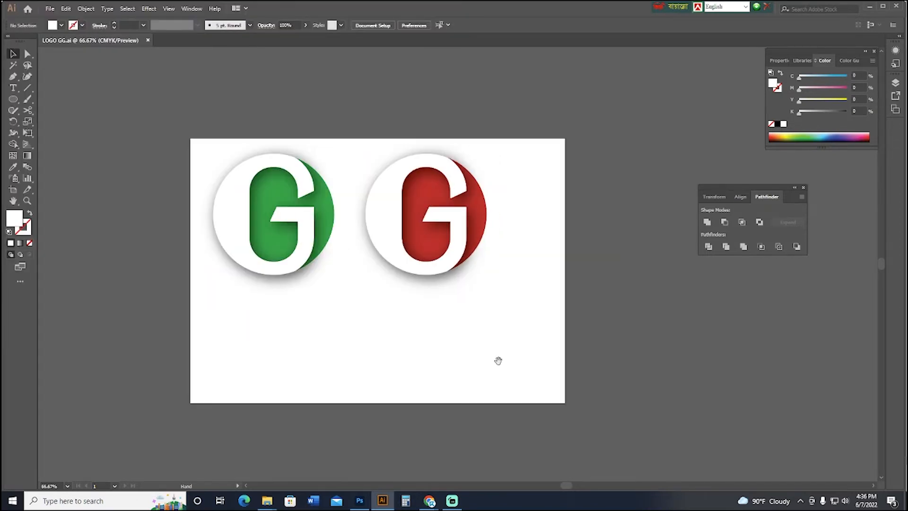
{"action": "key", "text": "ctrl+minus"}
{"action": "left_click_drag", "start_coordinate": [474, 383], "coordinate": [509, 360]}
{"action": "left_click", "coordinate": [50, 8]}
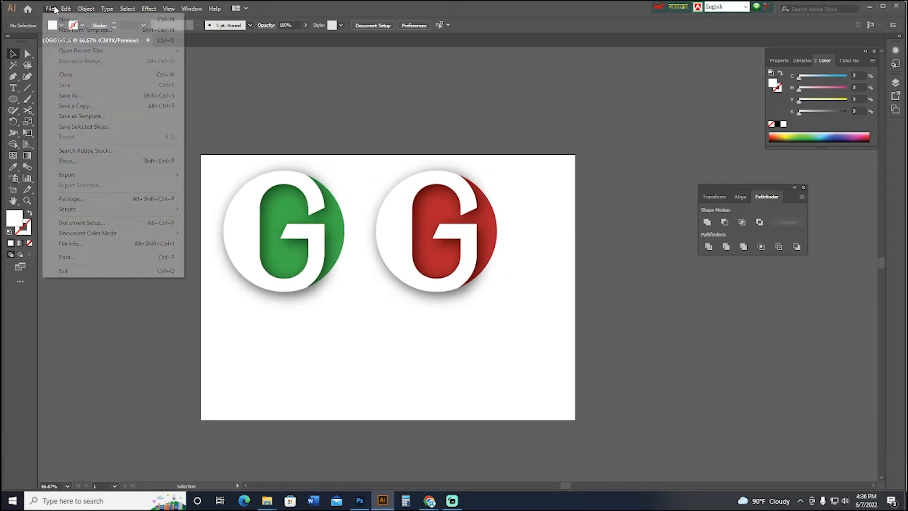
{"action": "left_click", "coordinate": [341, 190]}
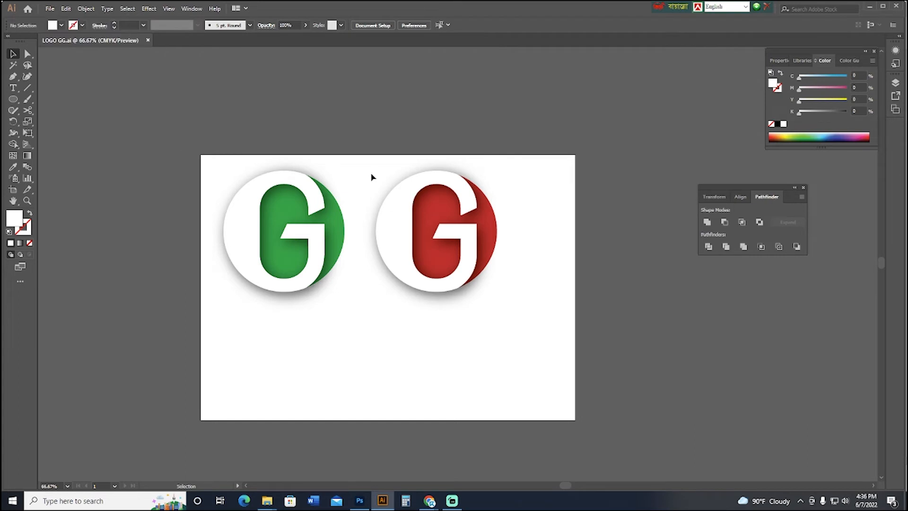
{"action": "scroll", "coordinate": [364, 178], "scroll_direction": "down", "scroll_amount": 1}
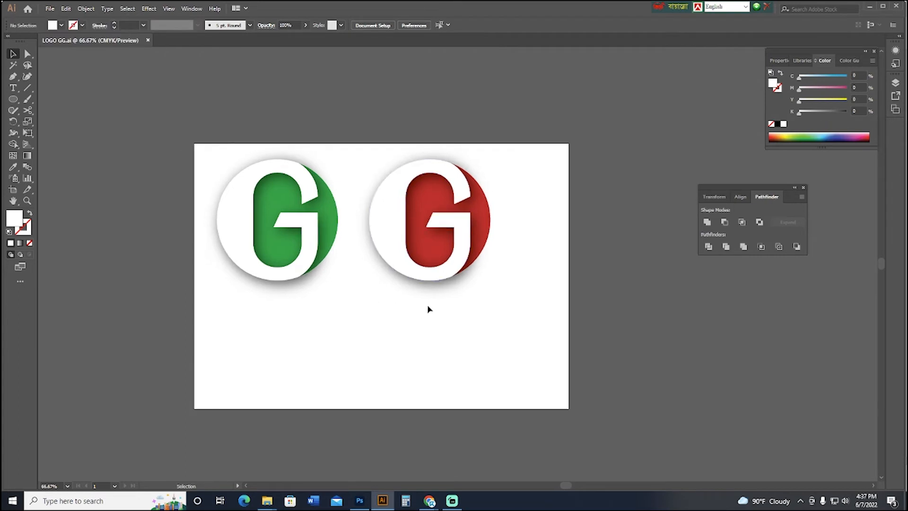
Group all parts of the red logo and move the group to the lower-right area of the artboard.
{"action": "left_click_drag", "start_coordinate": [428, 306], "coordinate": [411, 218]}
{"action": "left_click_drag", "start_coordinate": [522, 351], "coordinate": [381, 141]}
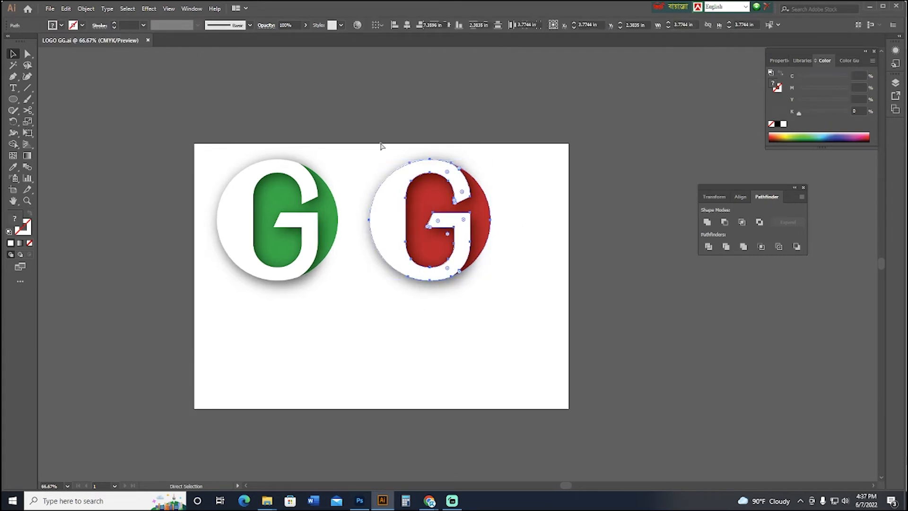
{"action": "key", "text": "ctrl+g"}
{"action": "left_click_drag", "start_coordinate": [398, 228], "coordinate": [447, 340]}
{"action": "left_click_drag", "start_coordinate": [412, 295], "coordinate": [400, 331]}
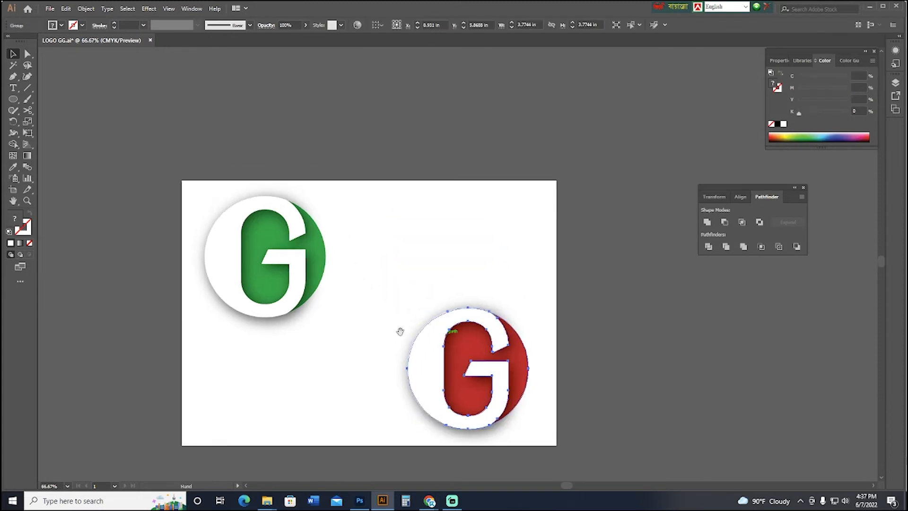
Group all parts of the green logo and move the group toward the middle of the artboard.
{"action": "left_click", "coordinate": [279, 256]}
{"action": "left_click_drag", "start_coordinate": [354, 352], "coordinate": [131, 169]}
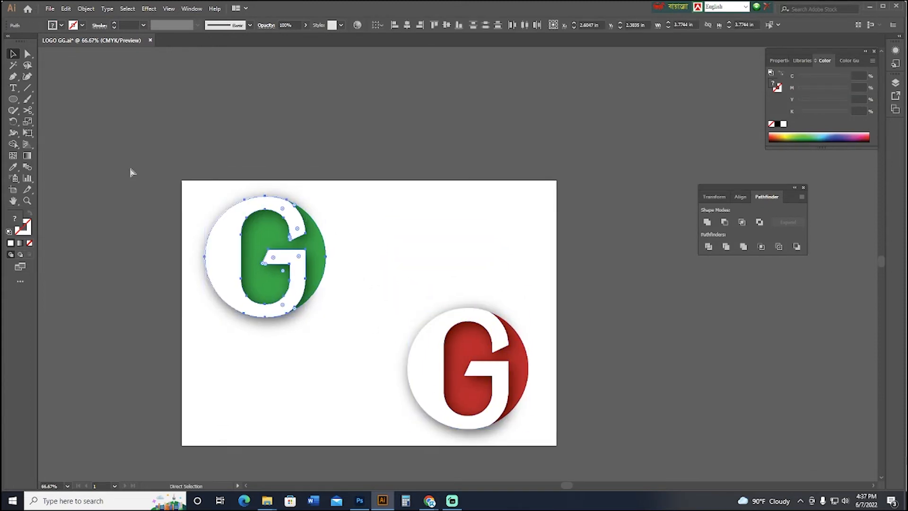
{"action": "key", "text": "ctrl+g"}
{"action": "left_click_drag", "start_coordinate": [241, 251], "coordinate": [328, 298]}
Move the red logo off the artboard onto the empty canvas to its right.
{"action": "left_click_drag", "start_coordinate": [426, 345], "coordinate": [648, 372]}
{"action": "left_click", "coordinate": [478, 341]}
{"action": "key", "text": "ctrl+1"}
{"action": "left_click_drag", "start_coordinate": [429, 390], "coordinate": [461, 316]}
Center the green logo group horizontally and vertically on the artboard using Align to Artboard.
{"action": "left_click", "coordinate": [329, 244]}
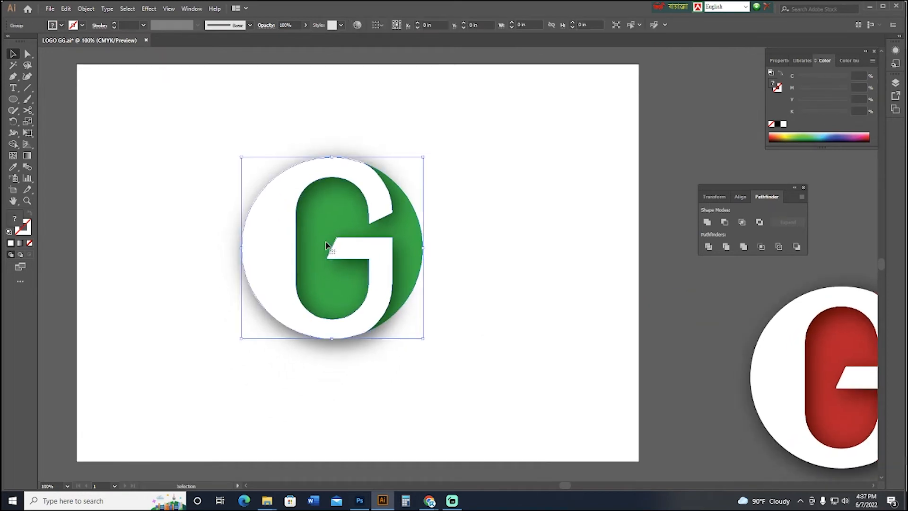
{"action": "left_click", "coordinate": [381, 26]}
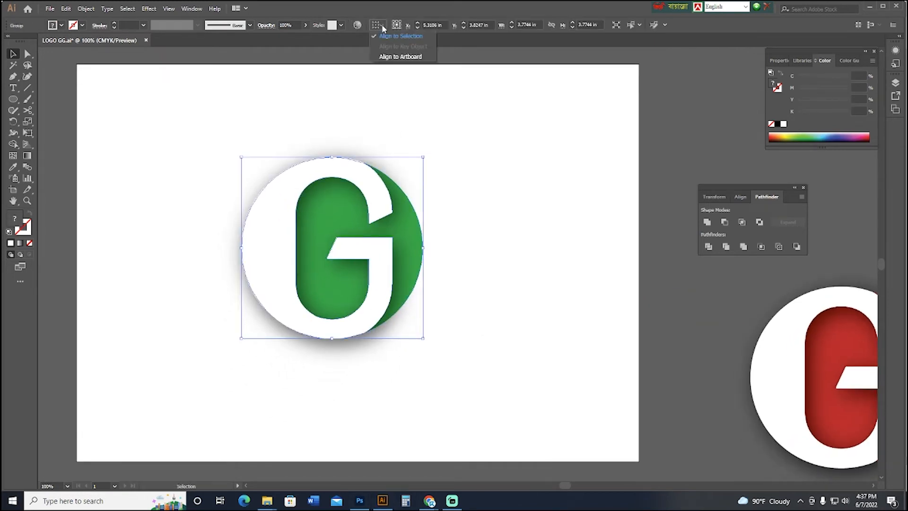
{"action": "left_click", "coordinate": [408, 56]}
{"action": "left_click", "coordinate": [407, 25]}
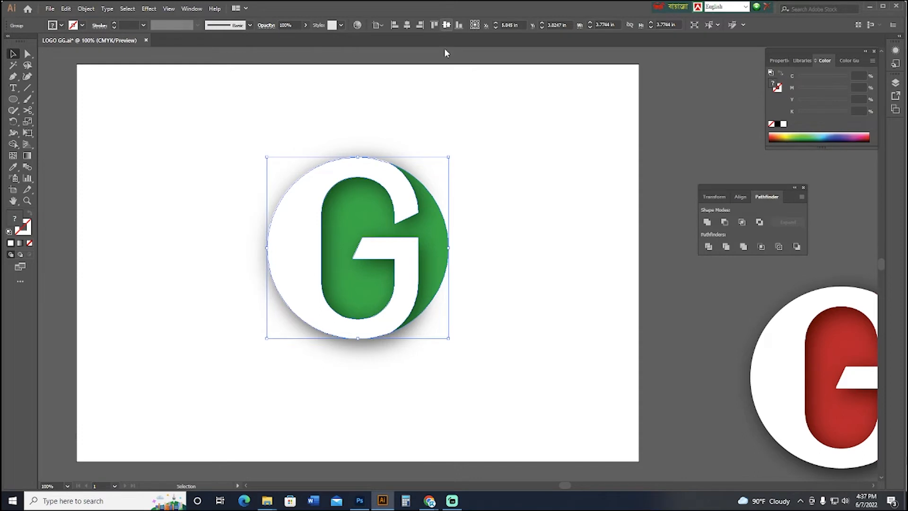
{"action": "left_click", "coordinate": [447, 25]}
{"action": "left_click", "coordinate": [489, 224]}
Scale the green logo proportionally about its center to about 4.54 in wide and high.
{"action": "left_click", "coordinate": [398, 248]}
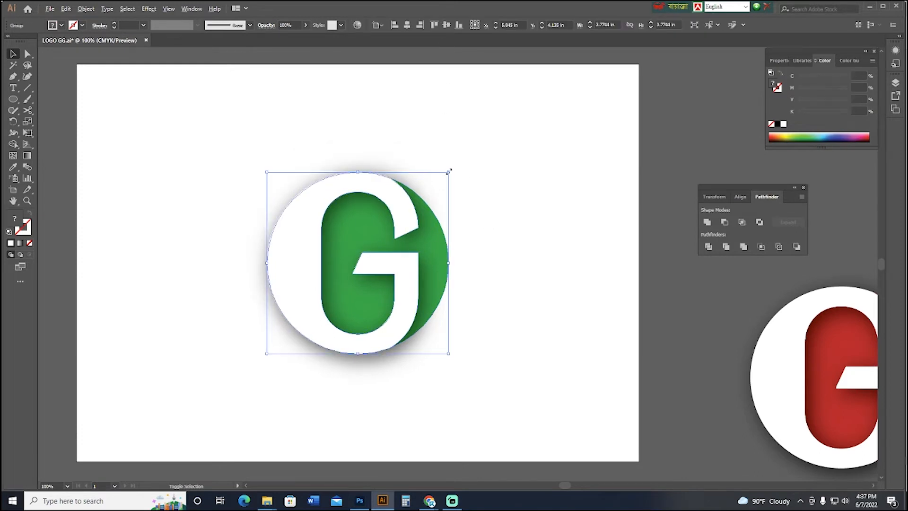
{"action": "left_click_drag", "start_coordinate": [449, 171], "coordinate": [477, 154]}
{"action": "key", "text": "ctrl+minus"}
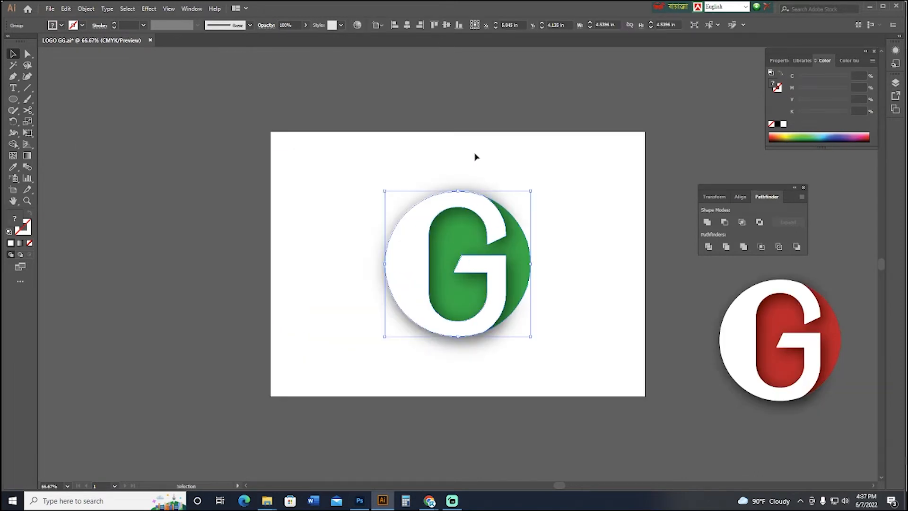
{"action": "left_click", "coordinate": [496, 250]}
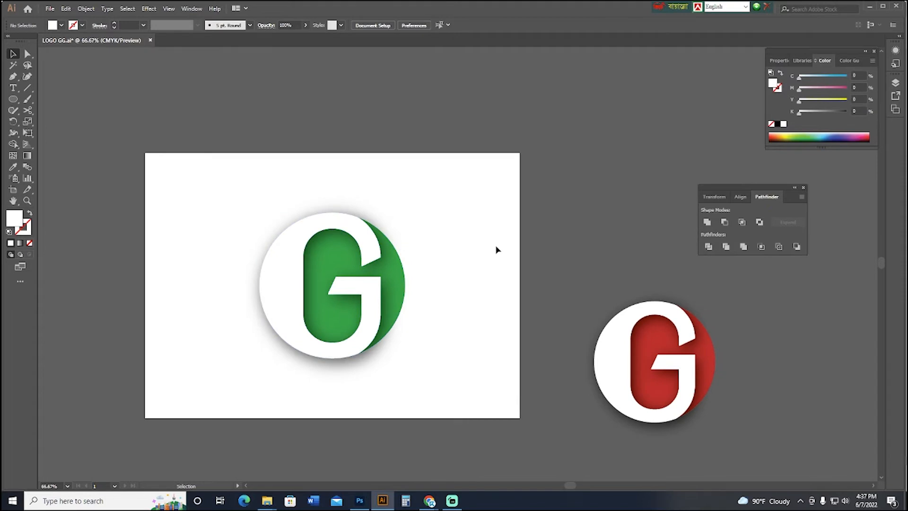
Draw a rectangle about 8.68 by 7.21 in over the green logo and fill it with black.
{"action": "left_click", "coordinate": [14, 100]}
{"action": "key", "text": "m"}
{"action": "left_click_drag", "start_coordinate": [532, 131], "coordinate": [254, 361]}
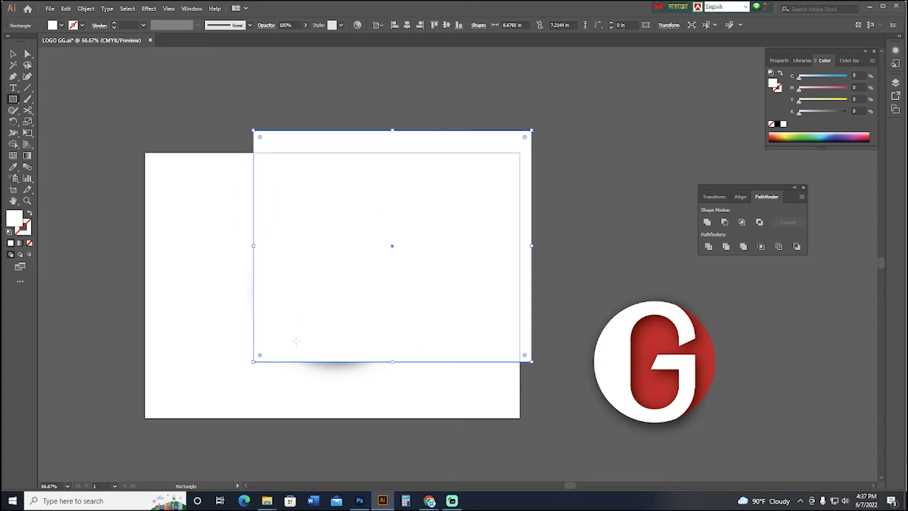
{"action": "left_click", "coordinate": [13, 54]}
{"action": "left_click", "coordinate": [777, 124]}
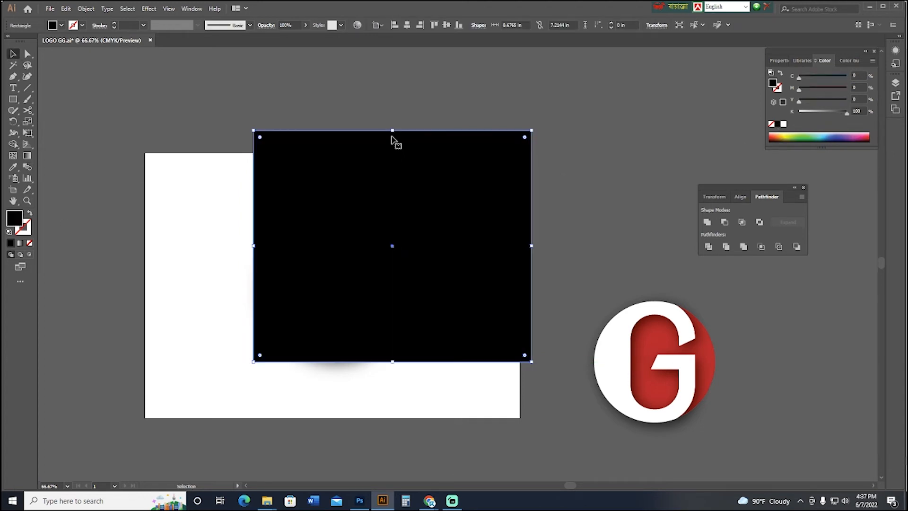
Rotate the black rectangle into a diagonal rising to the right, resize it to about 10.77 by 5.23 in and position it over the green logo.
{"action": "left_click_drag", "start_coordinate": [392, 130], "coordinate": [382, 227]}
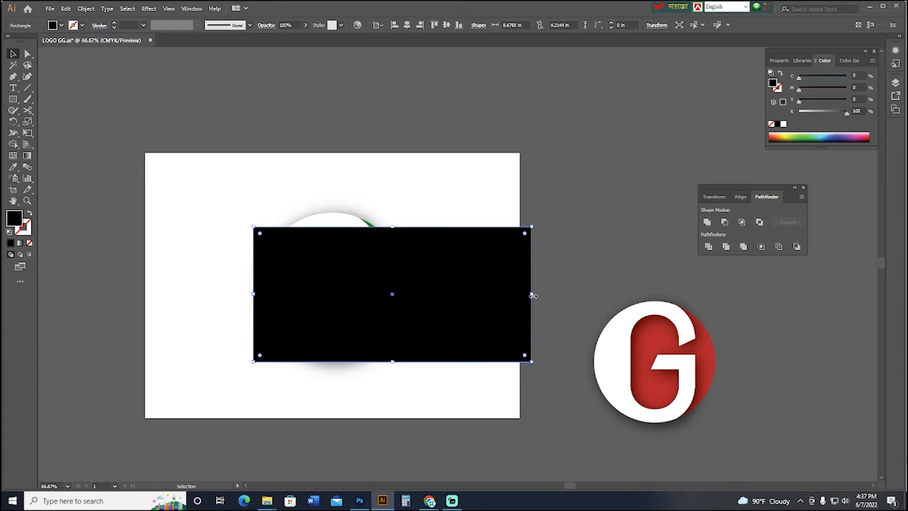
{"action": "left_click_drag", "start_coordinate": [536, 296], "coordinate": [544, 178]}
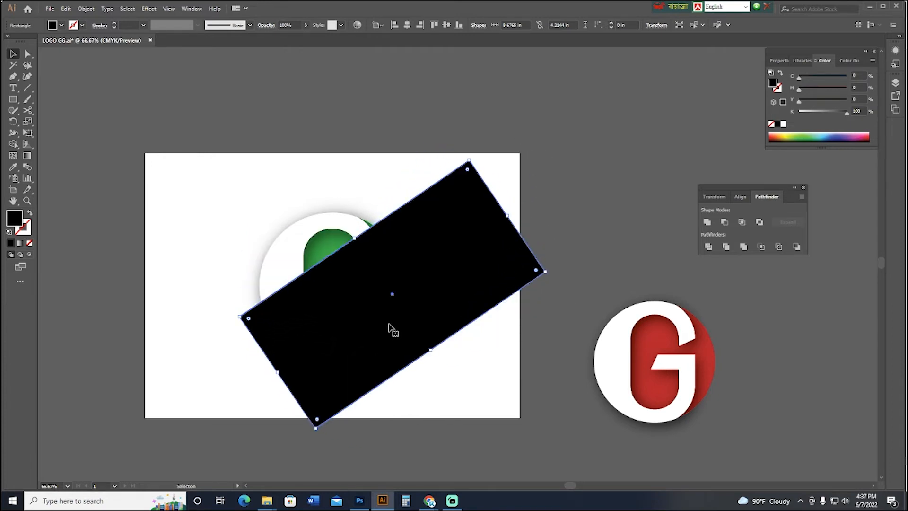
{"action": "left_click_drag", "start_coordinate": [390, 326], "coordinate": [379, 288]}
{"action": "left_click_drag", "start_coordinate": [539, 225], "coordinate": [541, 247]}
{"action": "left_click_drag", "start_coordinate": [507, 189], "coordinate": [535, 173]}
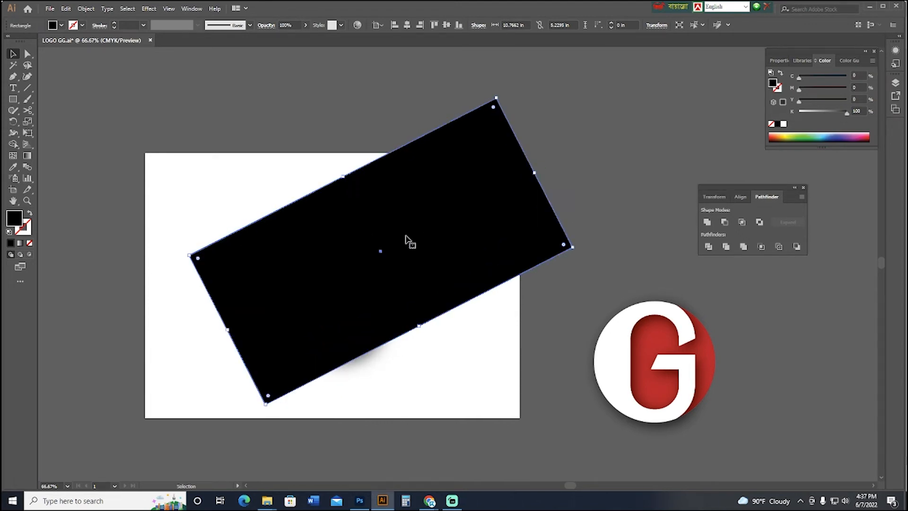
Send the tilted black rectangle to the back, behind the green logo.
{"action": "right_click", "coordinate": [404, 237]}
{"action": "mouse_move", "coordinate": [464, 381]}
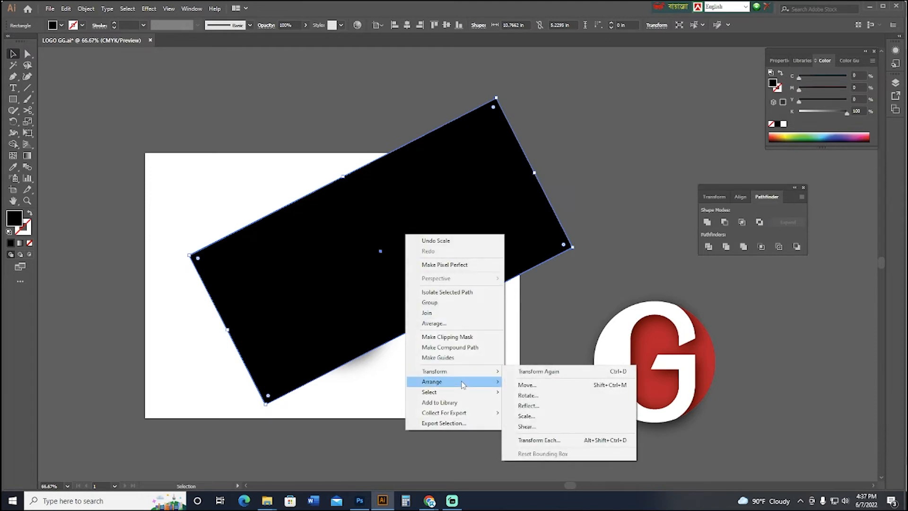
{"action": "left_click", "coordinate": [525, 412]}
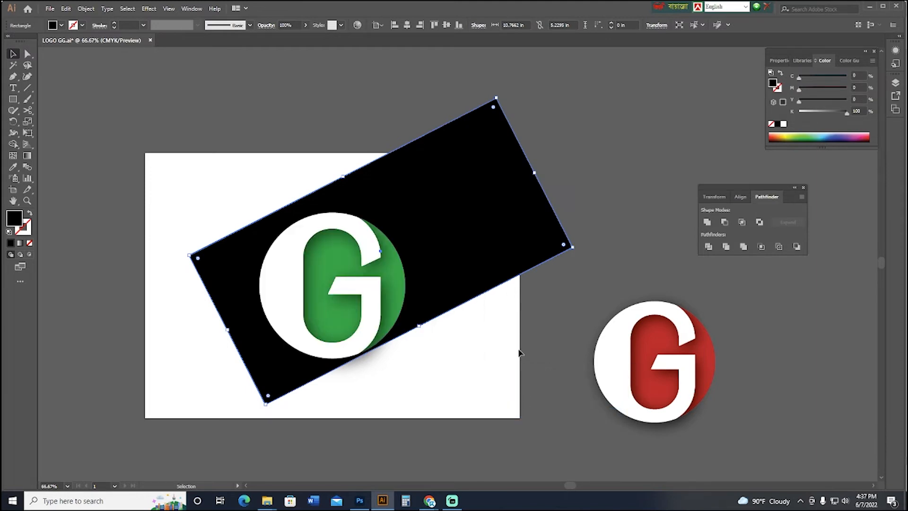
{"action": "left_click", "coordinate": [493, 346]}
Swap the rectangle's black fill to its stroke, making it an unfilled outline 1 pt thick.
{"action": "mouse_move", "coordinate": [499, 347]}
{"action": "left_mouse_down"}
{"action": "mouse_move", "coordinate": [586, 349]}
{"action": "mouse_move", "coordinate": [501, 350]}
{"action": "left_mouse_up"}
{"action": "key", "text": "ctrl+plus"}
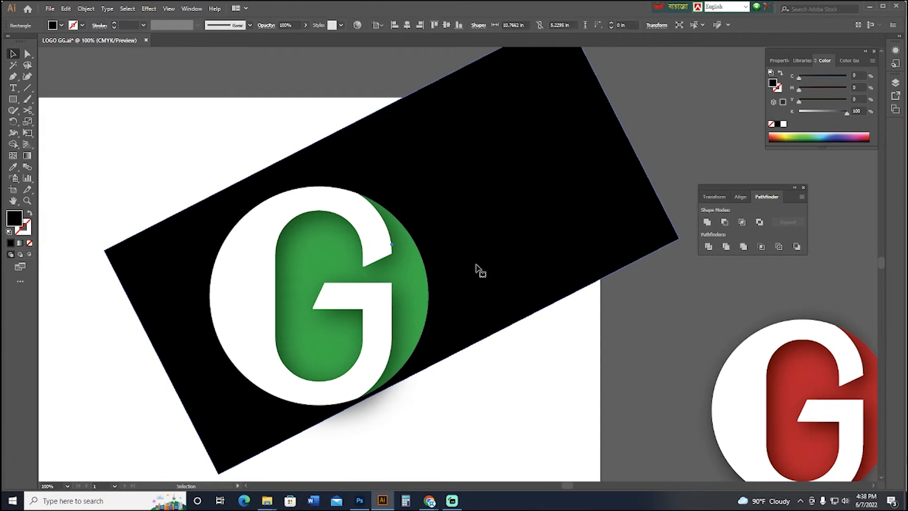
{"action": "left_click", "coordinate": [476, 266]}
{"action": "key", "text": "slash"}
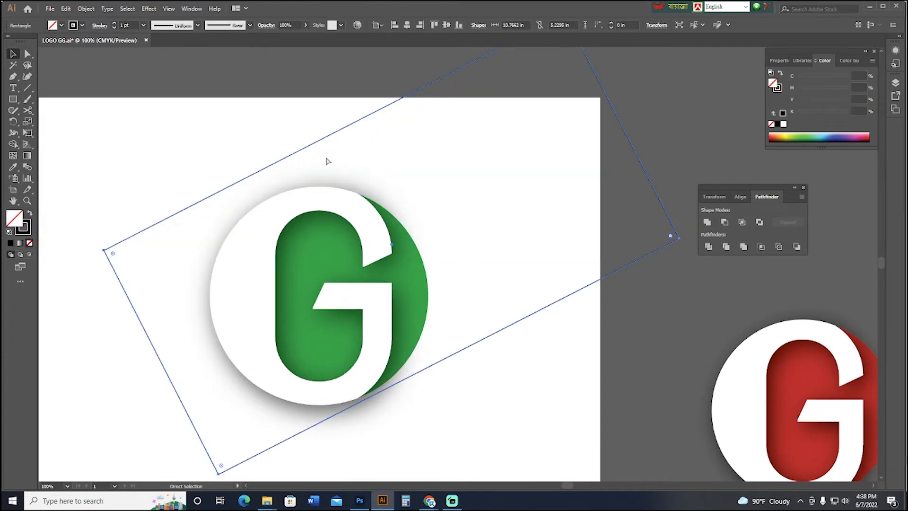
{"action": "key", "text": "shift+x"}
{"action": "key", "text": "shift+x"}
{"action": "left_click", "coordinate": [30, 234]}
{"action": "left_click", "coordinate": [142, 186]}
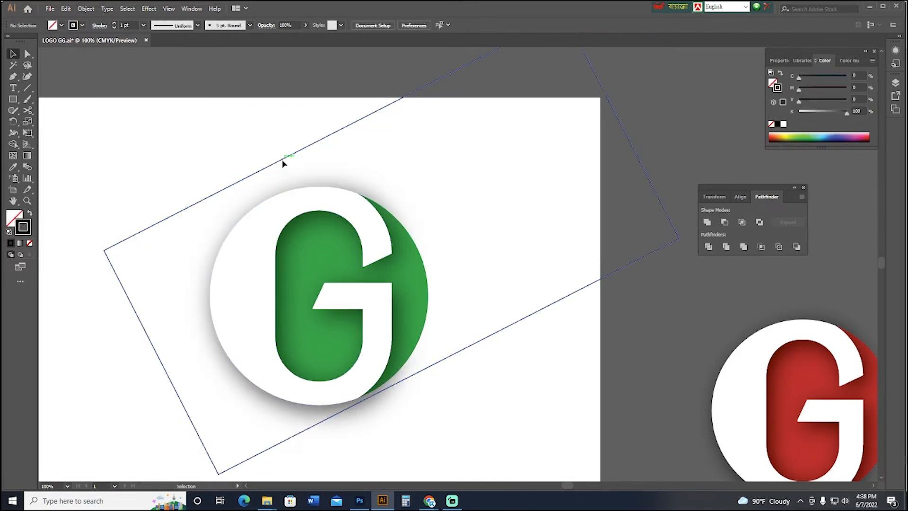
Narrow the outlined rectangle from both long sides to about 4.06 in and shift it slightly right so its edges cross the logo's circle.
{"action": "left_click", "coordinate": [293, 152]}
{"action": "left_click_drag", "start_coordinate": [335, 133], "coordinate": [369, 160]}
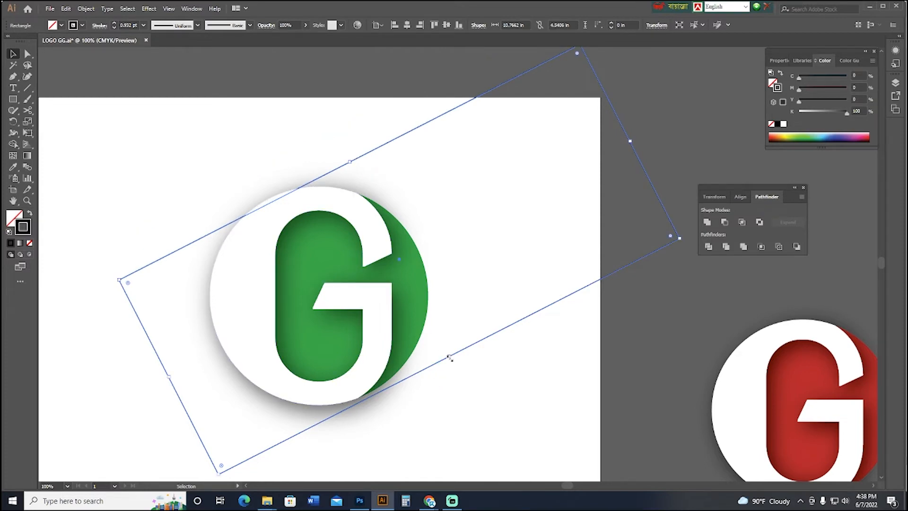
{"action": "left_click_drag", "start_coordinate": [449, 357], "coordinate": [440, 336]}
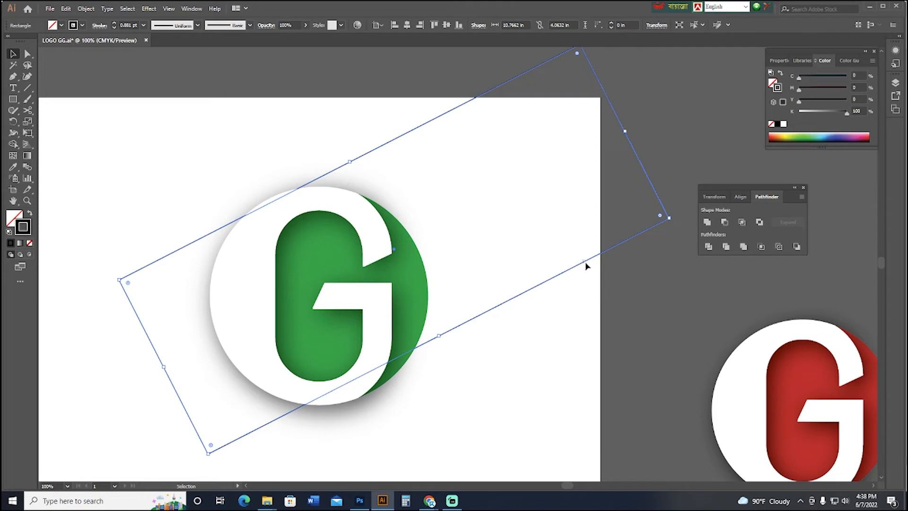
{"action": "mouse_move", "coordinate": [588, 264]}
{"action": "left_mouse_down"}
{"action": "mouse_move", "coordinate": [596, 264]}
{"action": "mouse_move", "coordinate": [584, 272]}
{"action": "left_mouse_up"}
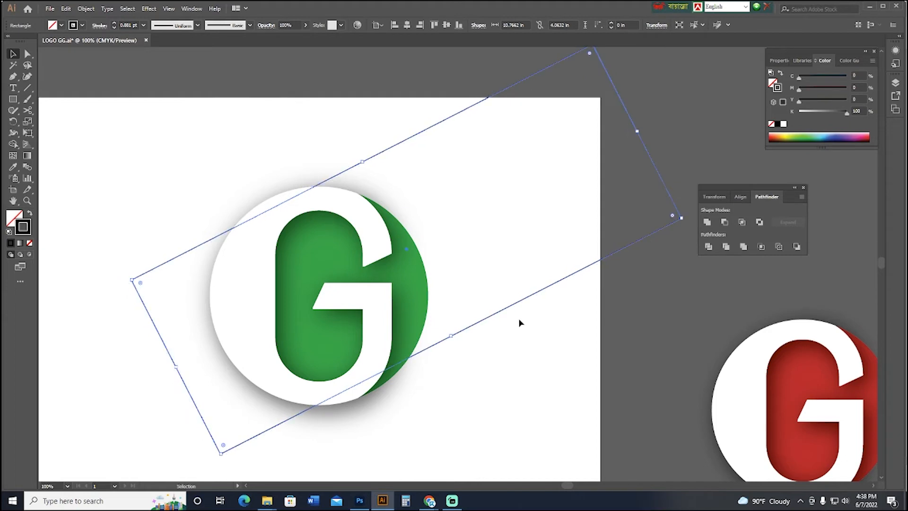
Swap the rectangle's black stroke back to its fill and select the rectangle together with the green logo.
{"action": "left_click", "coordinate": [29, 213]}
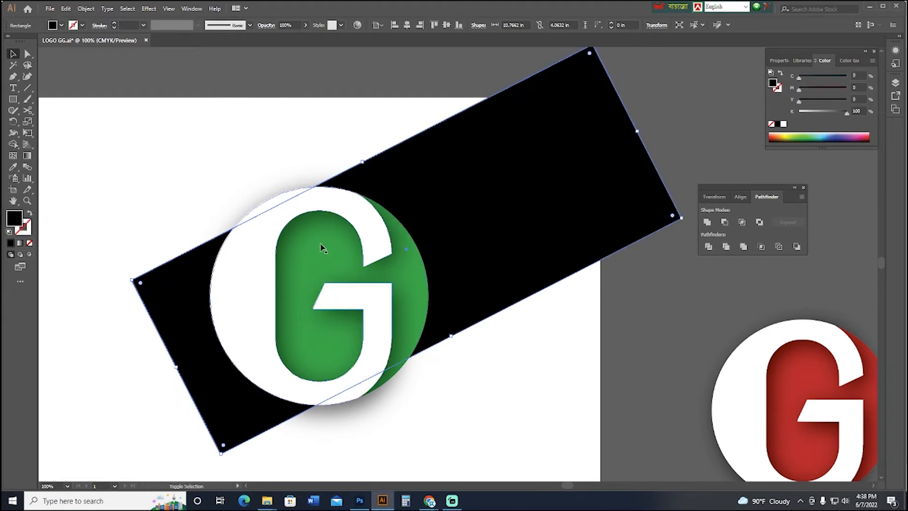
{"action": "left_click", "coordinate": [203, 169]}
{"action": "left_click_drag", "start_coordinate": [105, 84], "coordinate": [634, 468]}
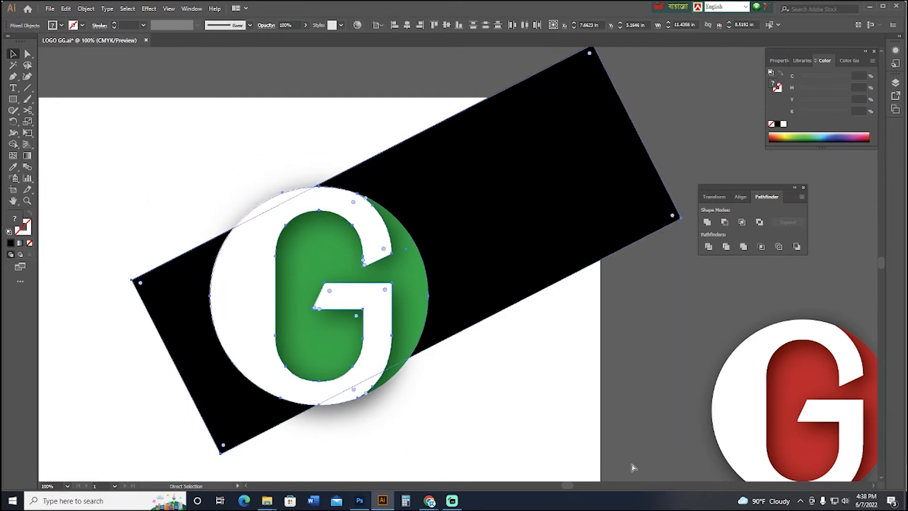
Remove the part of the black rectangle protruding below and left of the green logo's circle with Shape Builder.
{"action": "key", "text": "ctrl+minus"}
{"action": "left_click", "coordinate": [13, 144]}
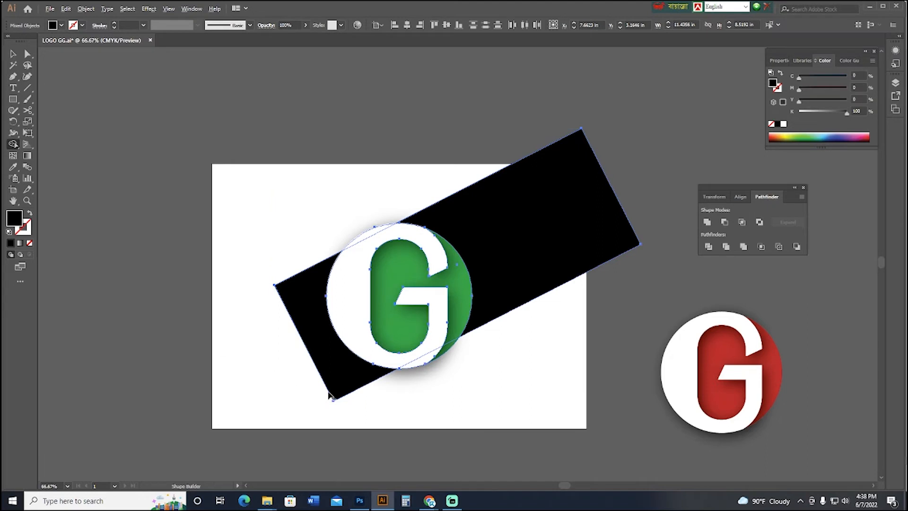
{"action": "left_click", "coordinate": [349, 387], "text": "alt"}
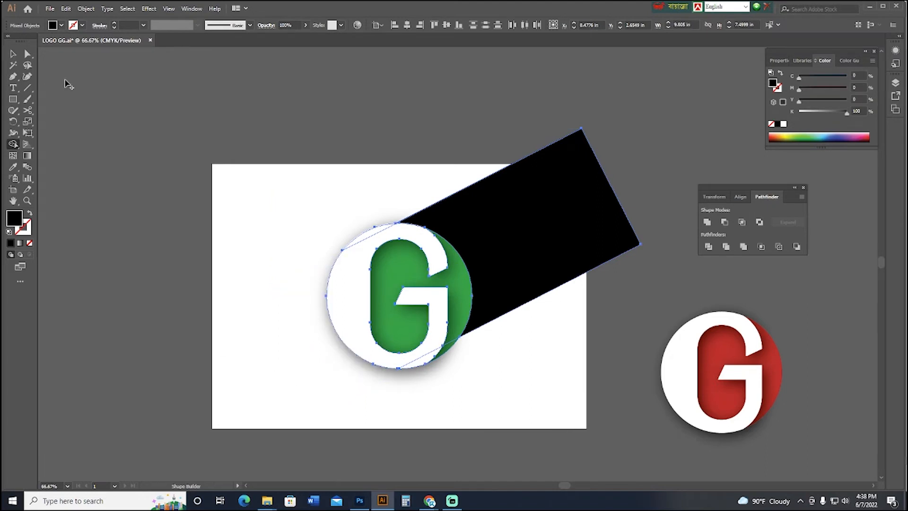
{"action": "left_click", "coordinate": [26, 56]}
{"action": "left_click", "coordinate": [149, 158]}
{"action": "left_click_drag", "start_coordinate": [177, 183], "coordinate": [149, 177]}
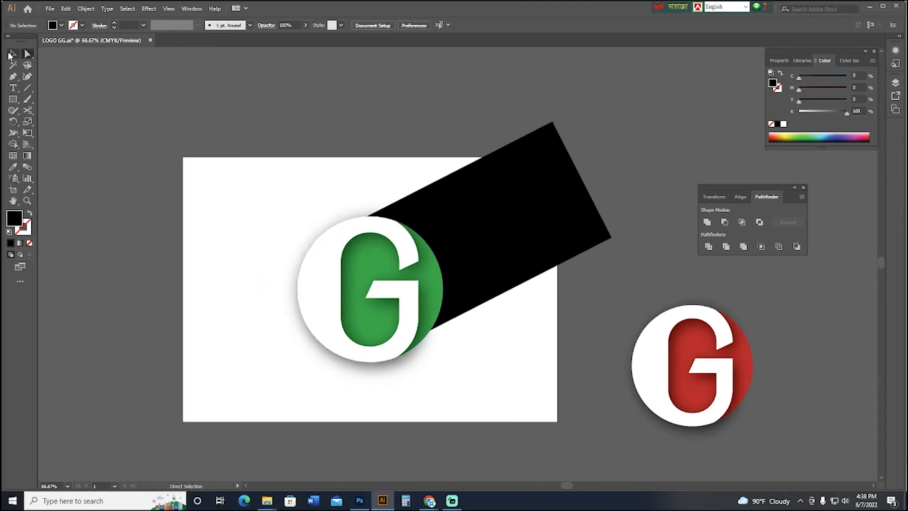
Fill the black long shadow shape with green, using C 100, M 0, Y 100, K 0.
{"action": "left_click", "coordinate": [15, 56]}
{"action": "left_click", "coordinate": [12, 99]}
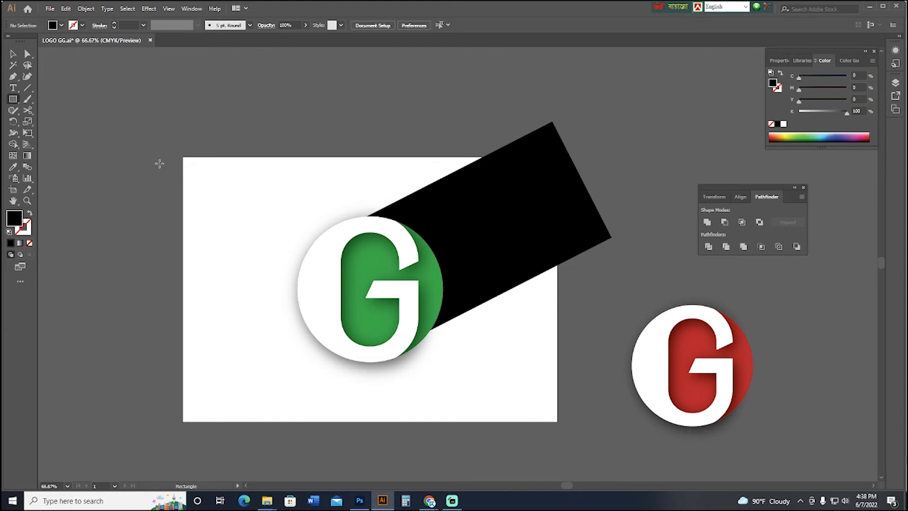
{"action": "left_click", "coordinate": [27, 54]}
{"action": "left_click", "coordinate": [558, 197]}
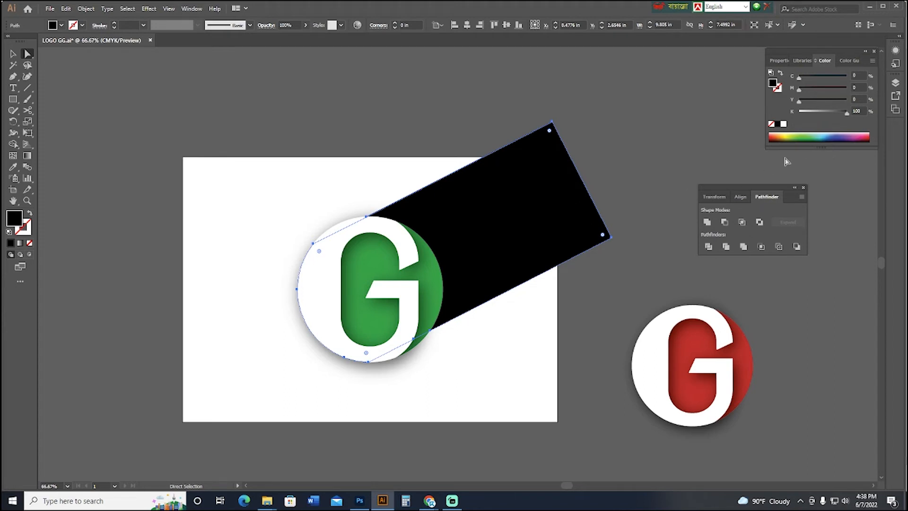
{"action": "left_click", "coordinate": [800, 133]}
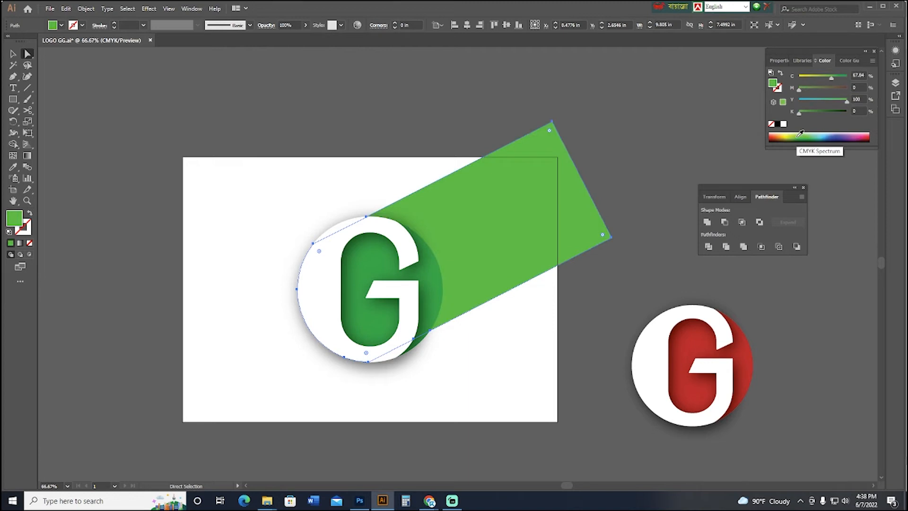
{"action": "left_click_drag", "start_coordinate": [831, 80], "coordinate": [854, 88]}
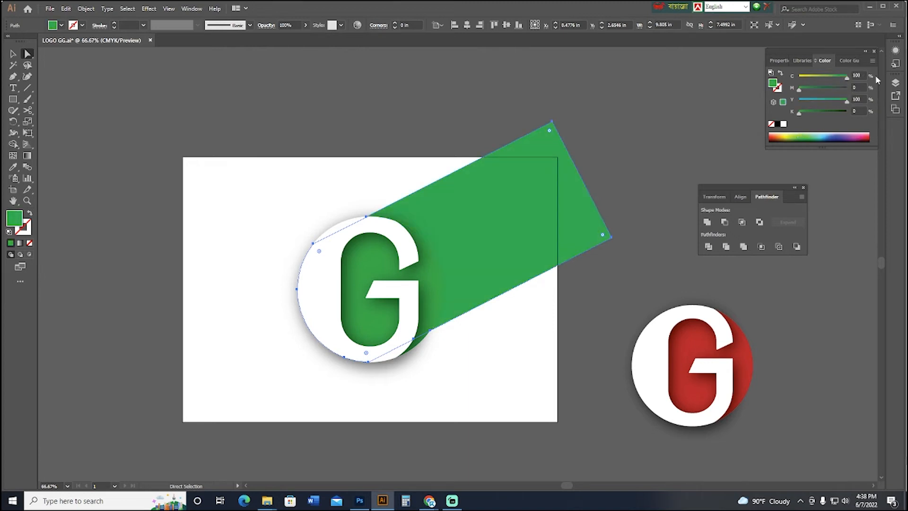
Lower the green long shadow shape's opacity to 18%.
{"action": "left_click", "coordinate": [306, 25]}
{"action": "left_click_drag", "start_coordinate": [306, 38], "coordinate": [277, 38]}
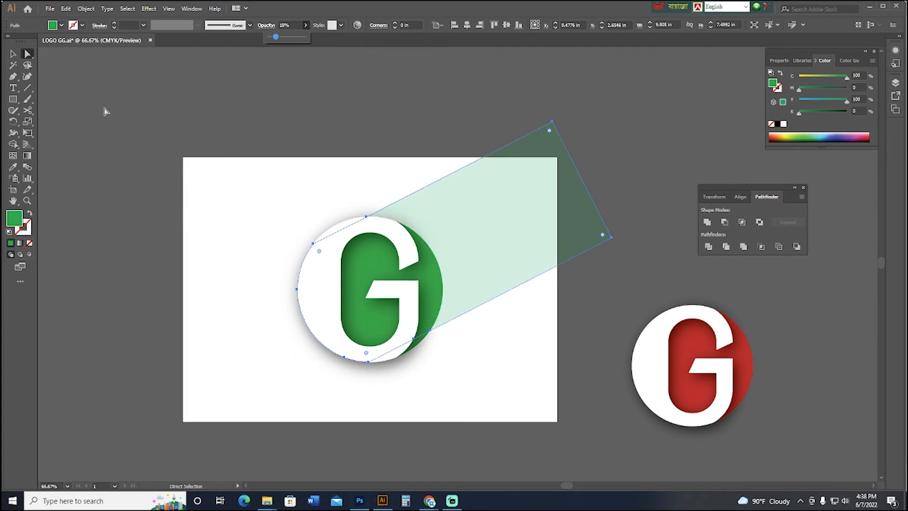
{"action": "key", "text": "v"}
{"action": "left_click", "coordinate": [144, 108]}
{"action": "left_click", "coordinate": [445, 198]}
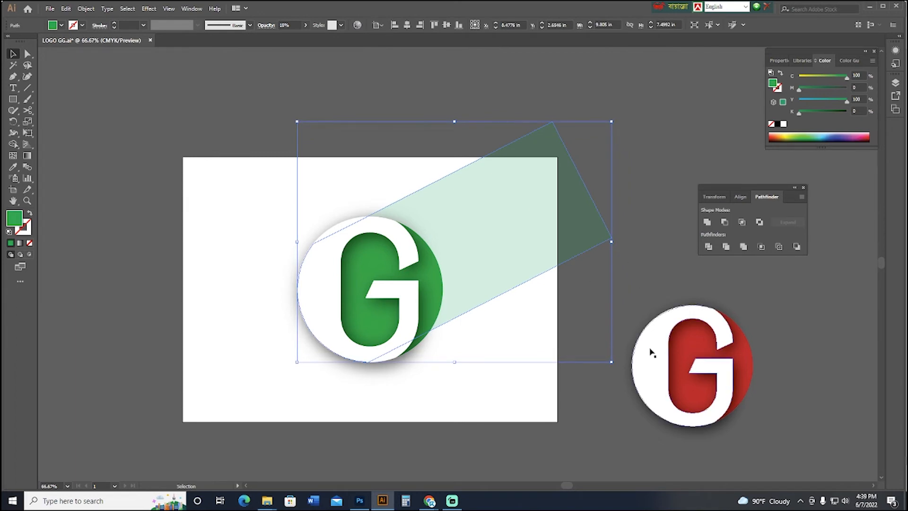
Draw a green rectangle covering the whole artboard, 11.69 by 8.27 in.
{"action": "left_click", "coordinate": [613, 300]}
{"action": "left_click", "coordinate": [12, 99]}
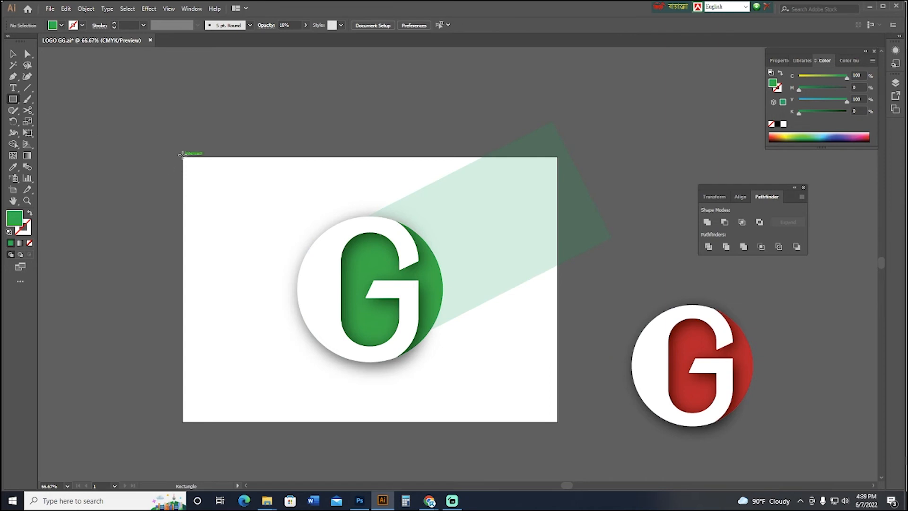
{"action": "left_click_drag", "start_coordinate": [182, 156], "coordinate": [558, 421]}
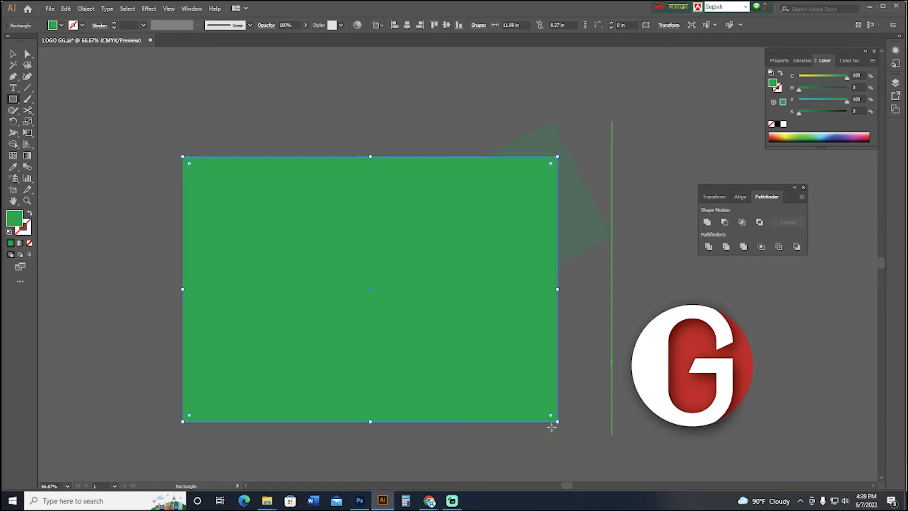
{"action": "key", "text": "v"}
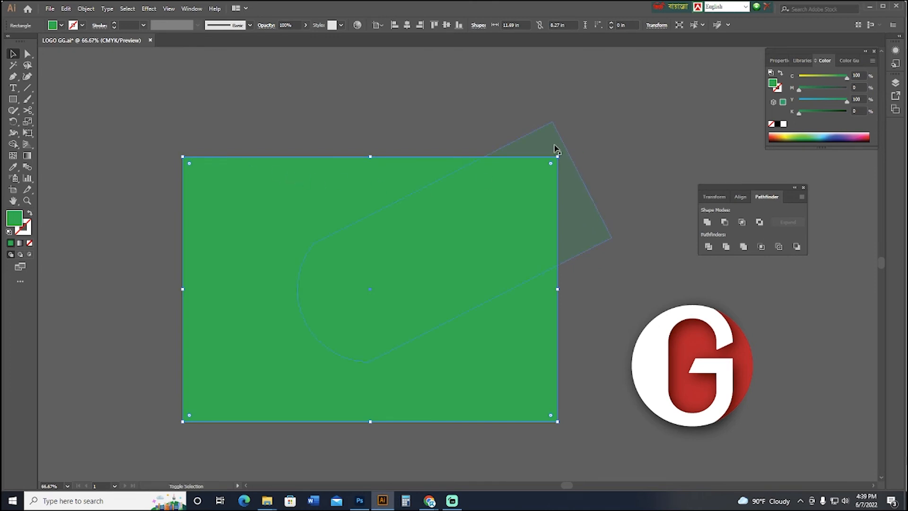
Trim off the part of the long shadow extending beyond the artboard with Shape Builder, using the rectangle as boundary.
{"action": "left_click", "coordinate": [557, 147], "text": "shift"}
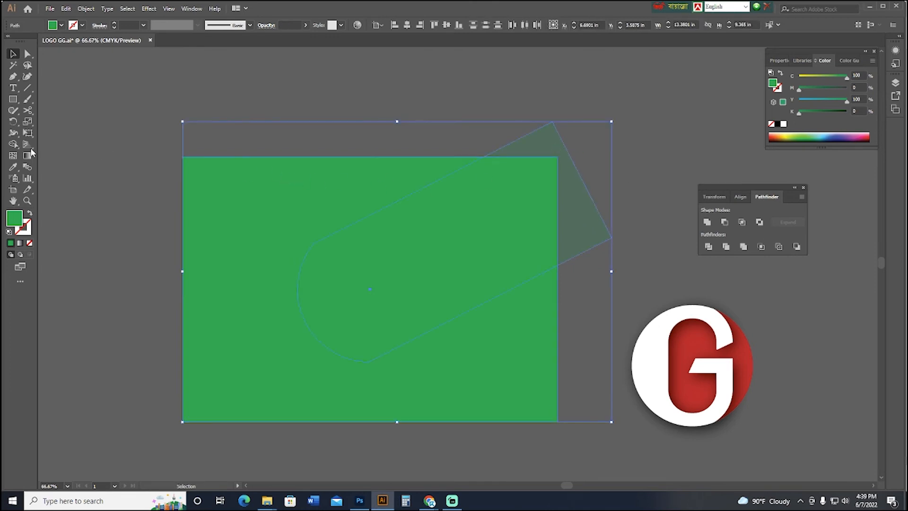
{"action": "left_click", "coordinate": [13, 143]}
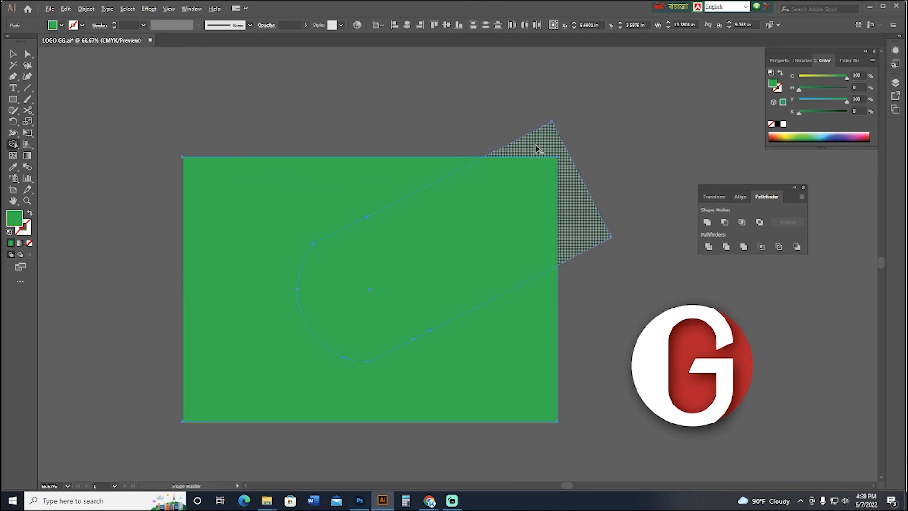
{"action": "left_click", "coordinate": [536, 148], "text": "alt"}
{"action": "left_click", "coordinate": [13, 53]}
{"action": "left_click", "coordinate": [190, 138]}
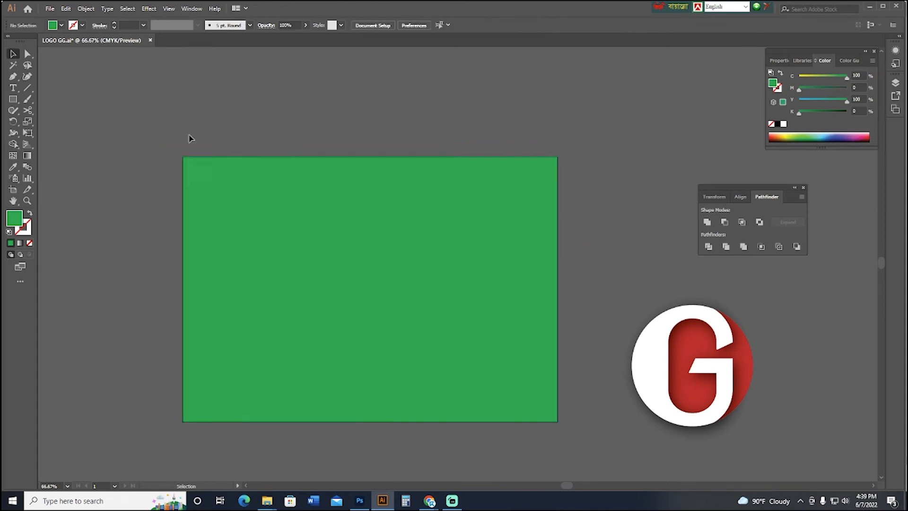
Fill the artboard-sized rectangle with black and send it to the back as the background.
{"action": "left_click", "coordinate": [271, 211]}
{"action": "key", "text": "ctrl+1"}
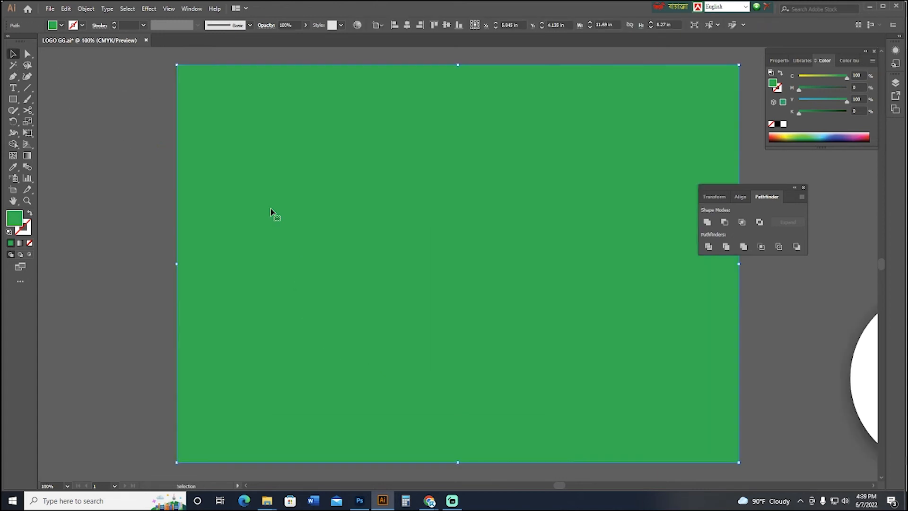
{"action": "left_click", "coordinate": [777, 125]}
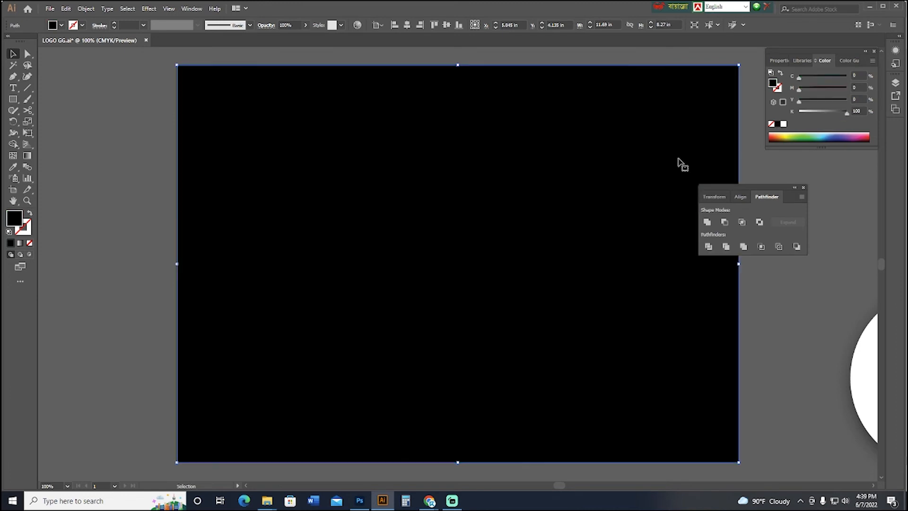
{"action": "key", "text": "ctrl+shift+bracketleft"}
{"action": "key", "text": "ctrl+minus"}
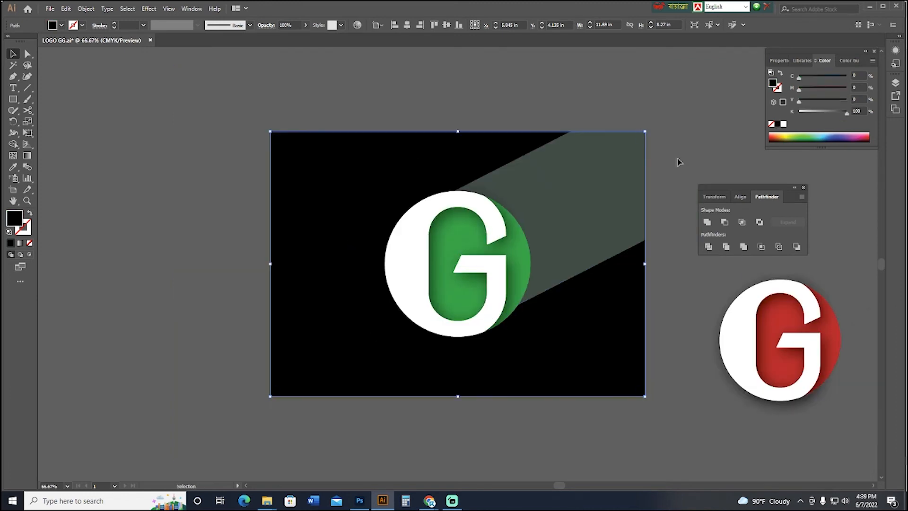
{"action": "left_click_drag", "start_coordinate": [633, 175], "coordinate": [555, 198]}
{"action": "left_click", "coordinate": [646, 177]}
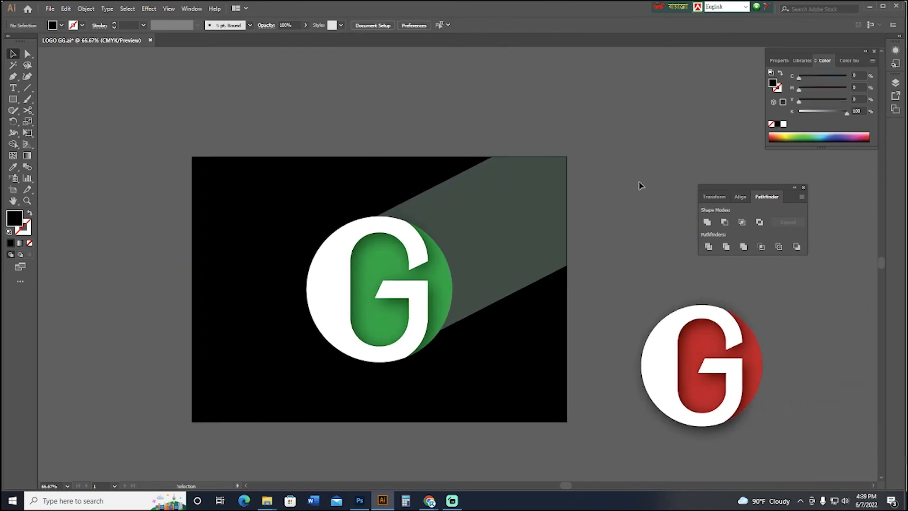
Set the long shadow's opacity to 10%.
{"action": "left_click", "coordinate": [525, 206]}
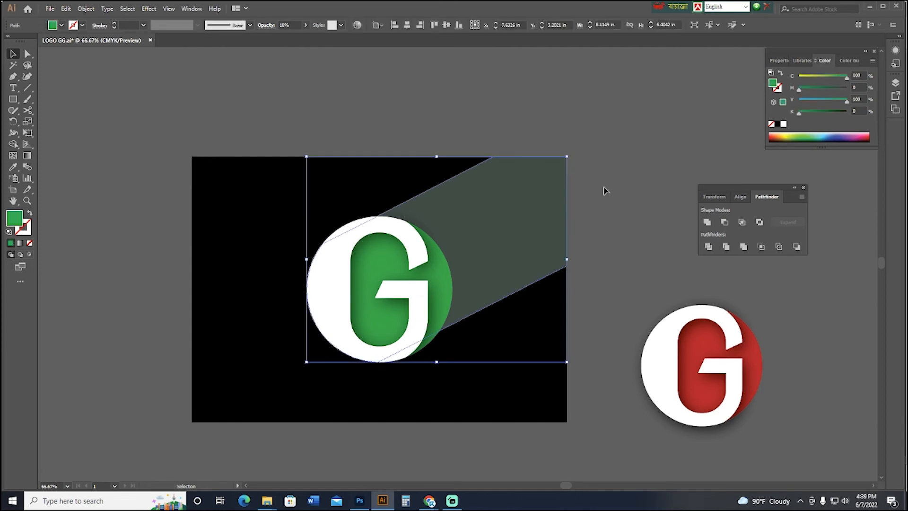
{"action": "left_click", "coordinate": [294, 24]}
{"action": "type", "text": "10"}
{"action": "key", "text": "Return"}
{"action": "left_click", "coordinate": [466, 103]}
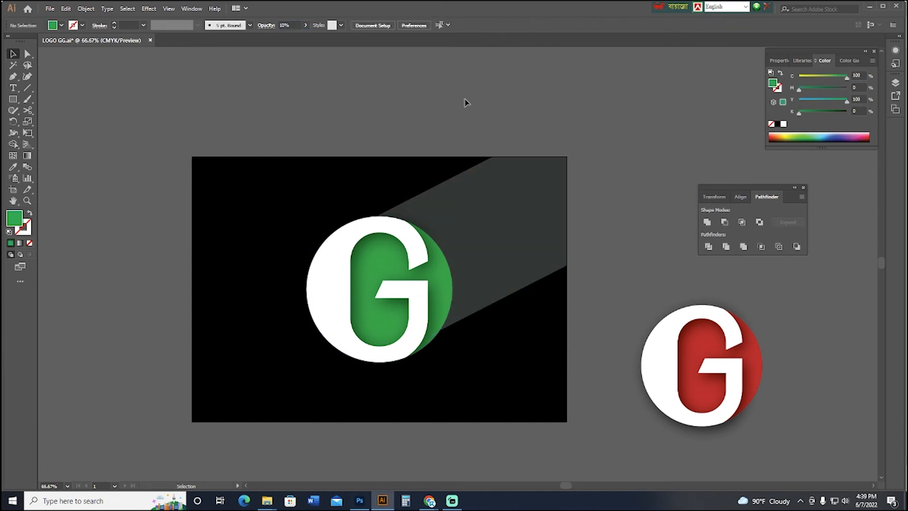
Change the long shadow's fill to white and set its opacity to 20%.
{"action": "left_click", "coordinate": [515, 189]}
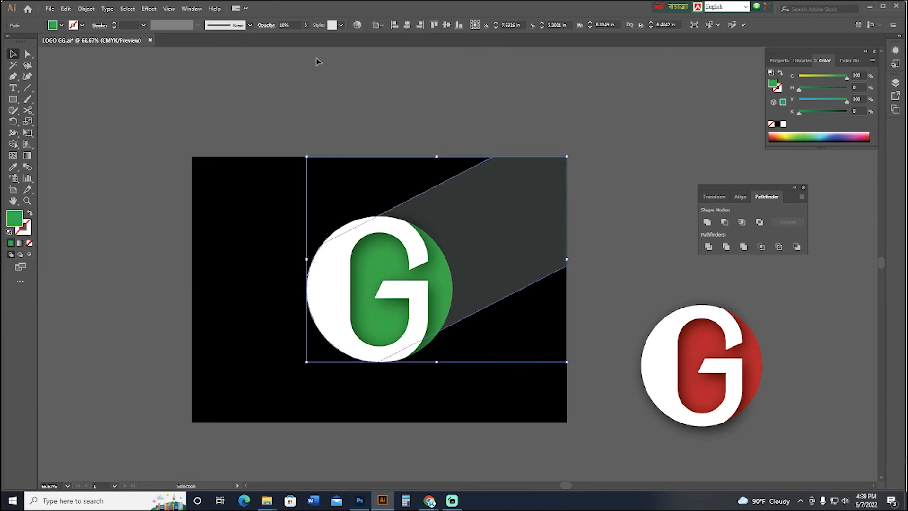
{"action": "left_click", "coordinate": [784, 124]}
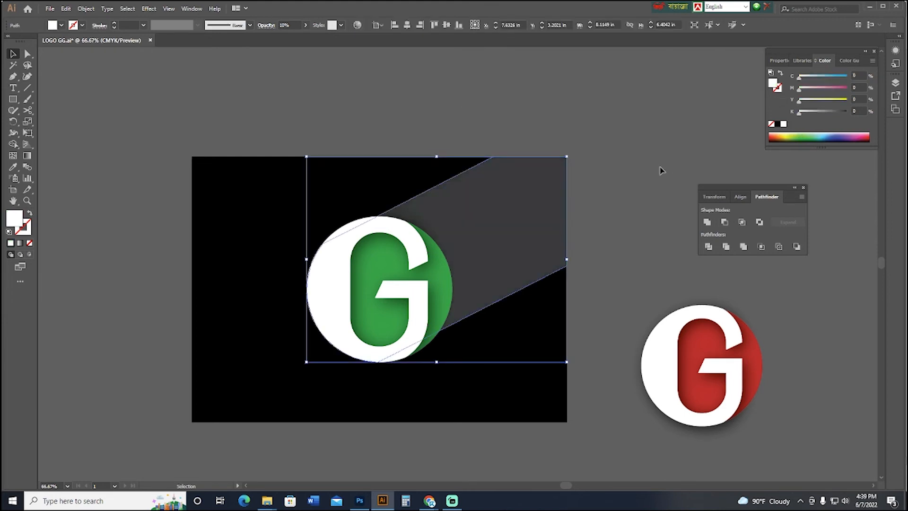
{"action": "left_click", "coordinate": [305, 25]}
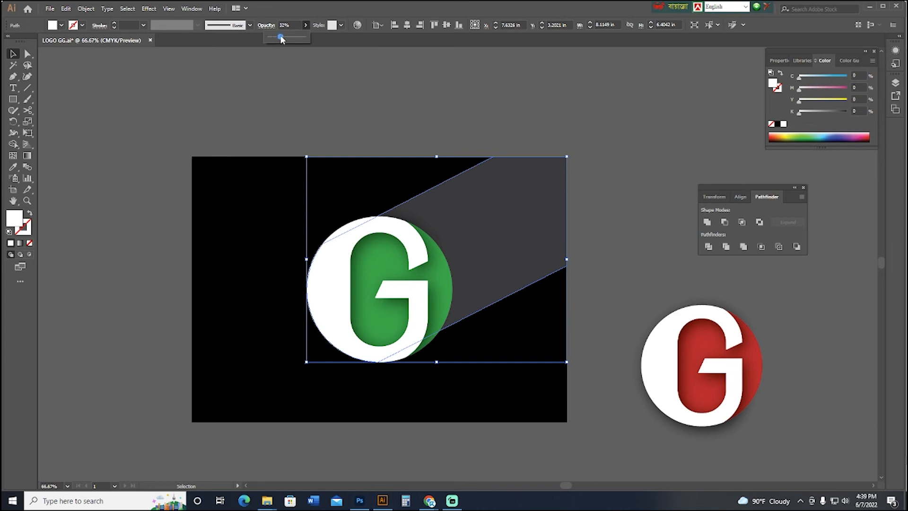
{"action": "left_click_drag", "start_coordinate": [278, 38], "coordinate": [174, 38]}
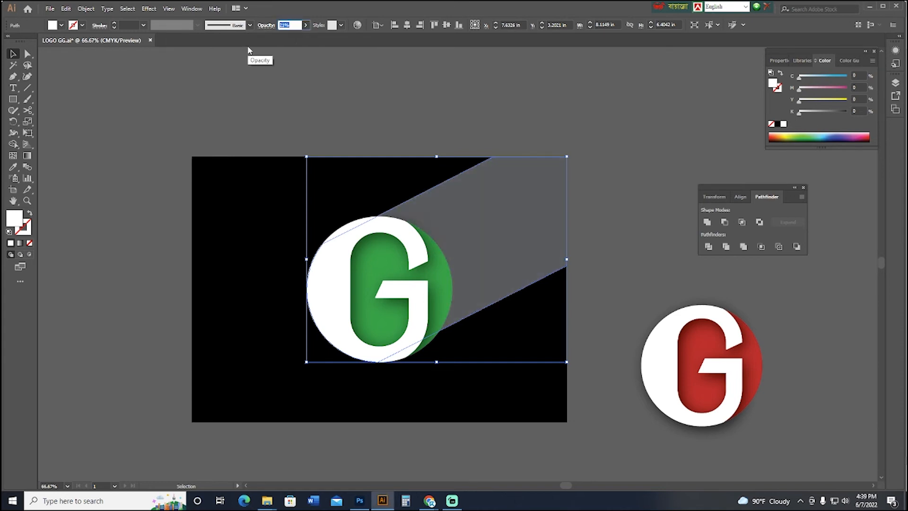
{"action": "type", "text": "20"}
{"action": "key", "text": "Return"}
{"action": "left_click", "coordinate": [623, 159]}
{"action": "key", "text": "ctrl+minus"}
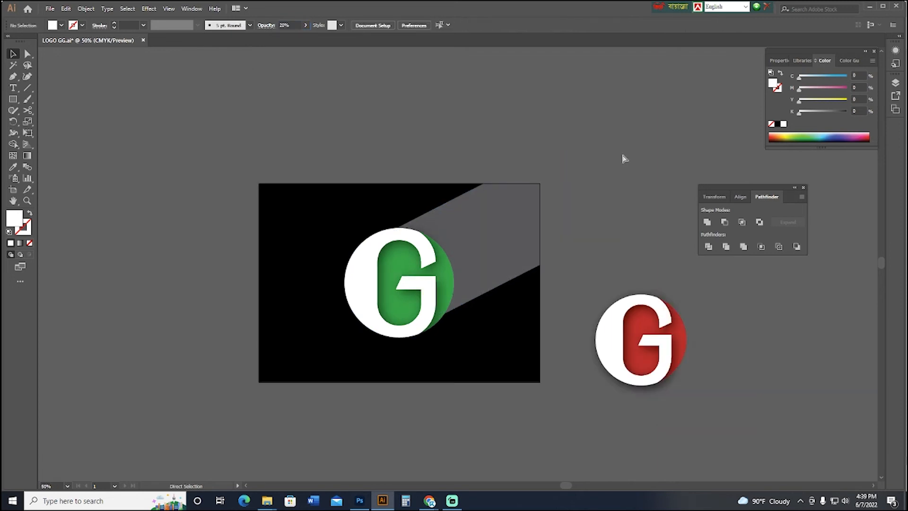
Scale the red logo down to about half its size and place it on the black background, below right of the green logo.
{"action": "left_click", "coordinate": [658, 345]}
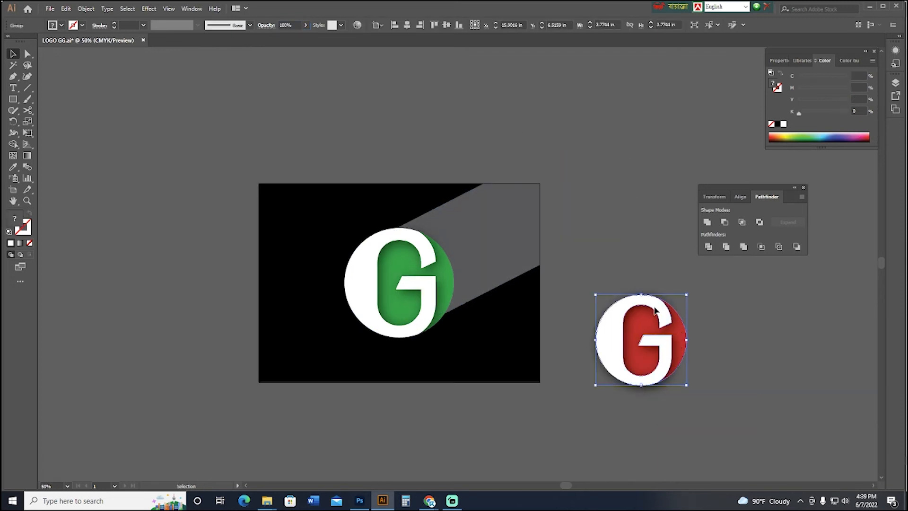
{"action": "left_click_drag", "start_coordinate": [642, 298], "coordinate": [483, 348]}
{"action": "left_click", "coordinate": [655, 354]}
{"action": "left_click", "coordinate": [558, 357]}
{"action": "key", "text": "space"}
{"action": "left_click_drag", "start_coordinate": [589, 349], "coordinate": [595, 355]}
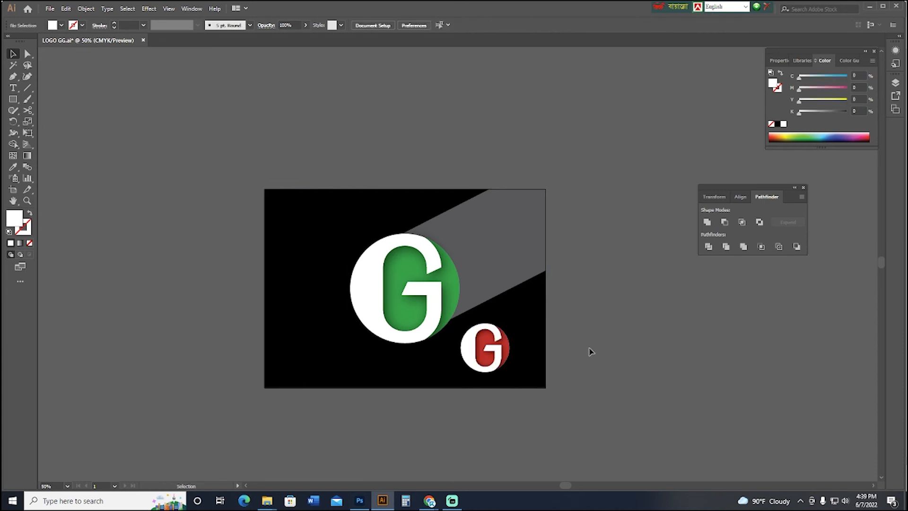
Save the LOGO GG.ai document with the finished background and both logos.
{"action": "left_click", "coordinate": [50, 9]}
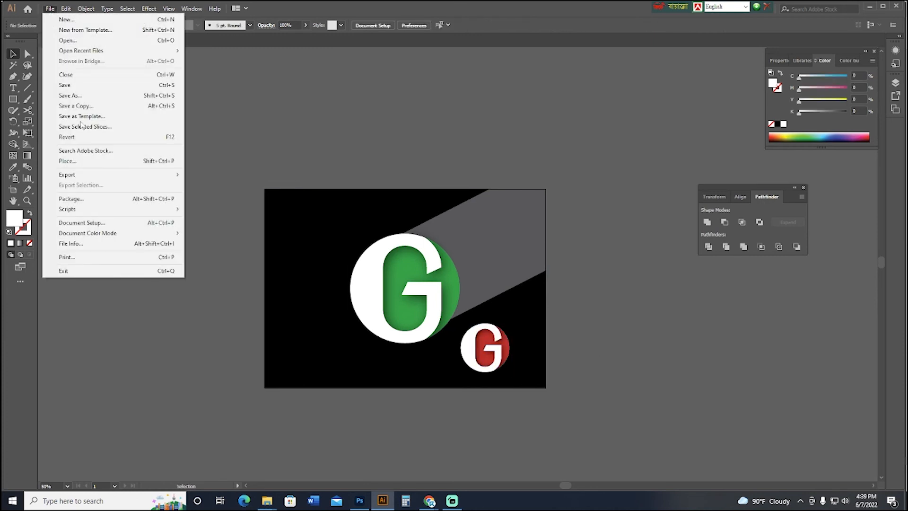
{"action": "left_click", "coordinate": [72, 86]}
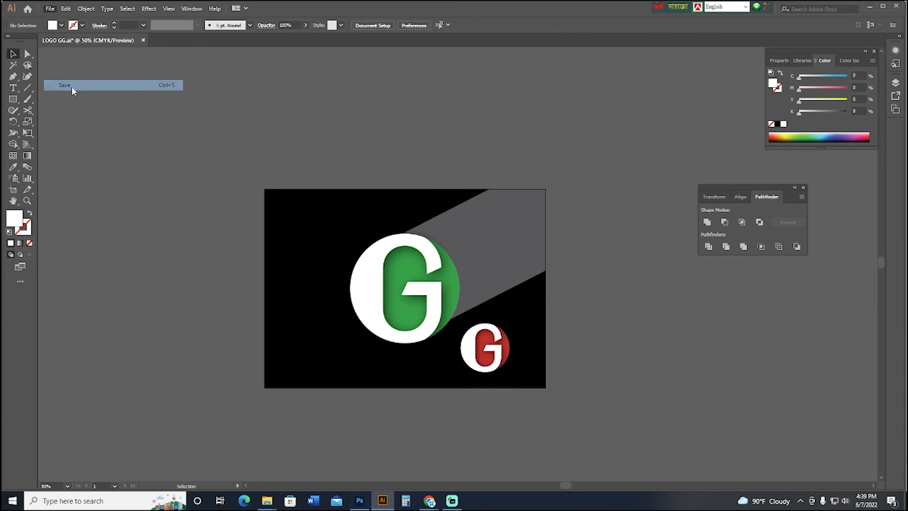
{"action": "left_click", "coordinate": [50, 9]}
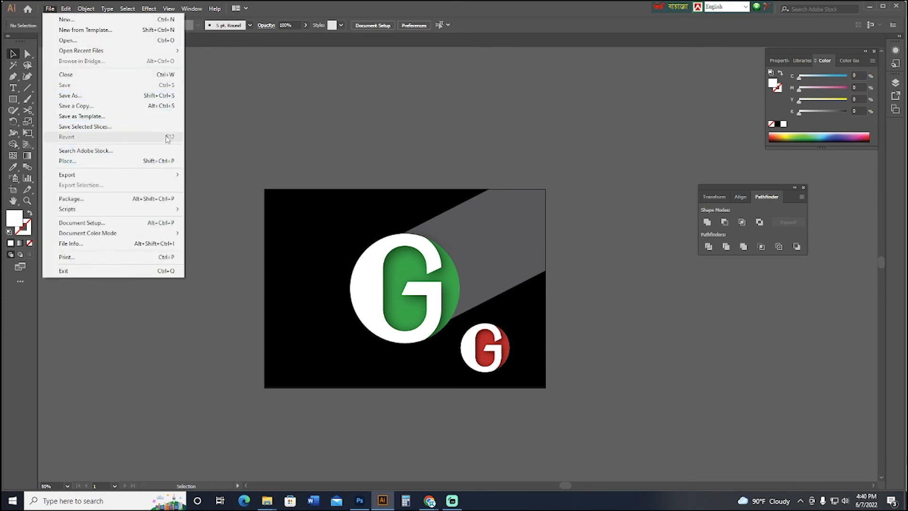
{"action": "left_click", "coordinate": [290, 141]}
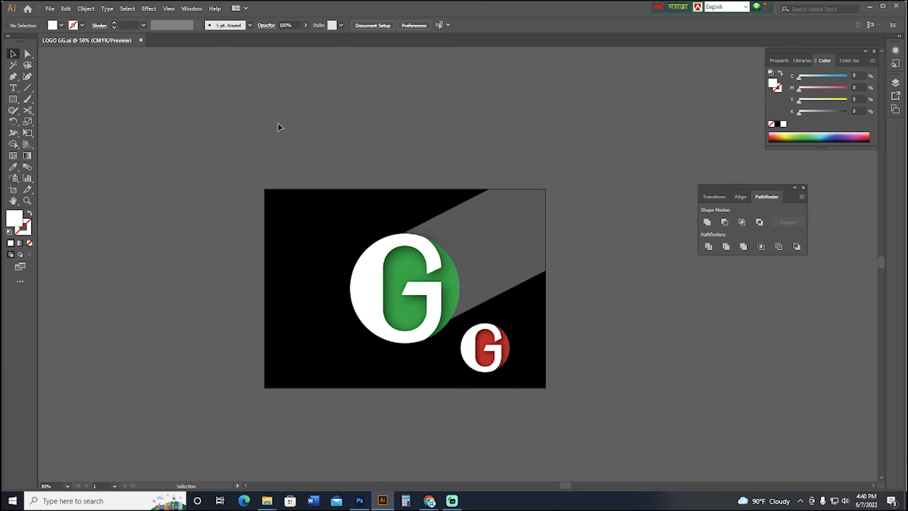
{"action": "key", "text": "a"}
{"action": "key", "text": "space"}
{"action": "left_click_drag", "start_coordinate": [285, 127], "coordinate": [276, 129]}
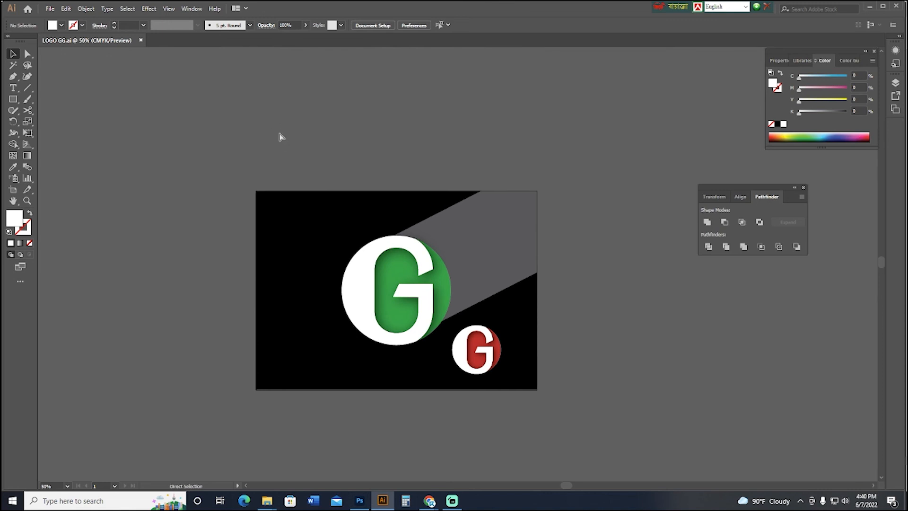
{"action": "key", "text": "space"}
{"action": "left_click_drag", "start_coordinate": [324, 166], "coordinate": [300, 132]}
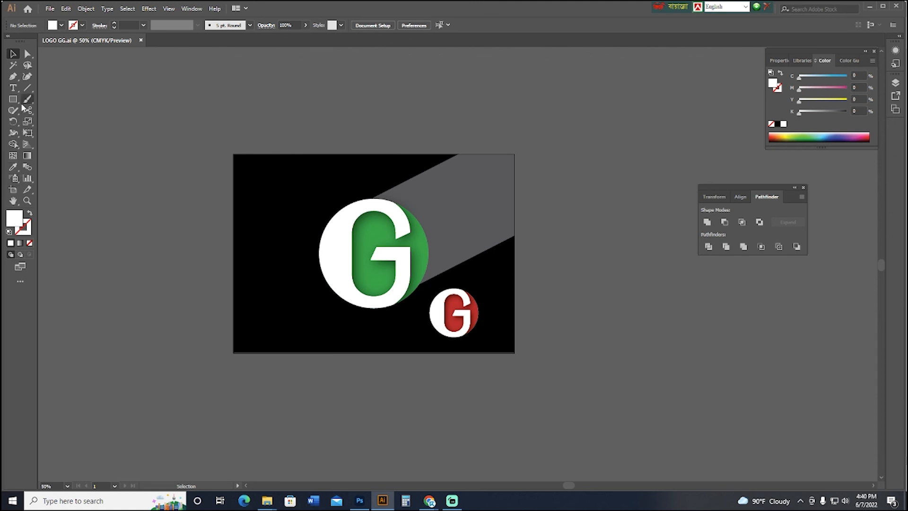
Add the text LOGO DESIGN at about 37 pt in the black artboard's lower-left corner and fill it with white.
{"action": "left_click", "coordinate": [13, 87]}
{"action": "left_click", "coordinate": [273, 321]}
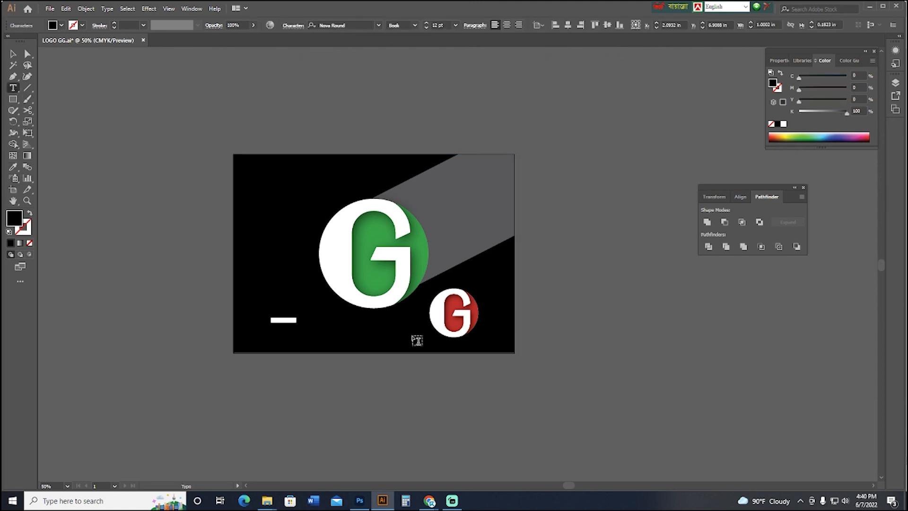
{"action": "key", "text": "BackSpace"}
{"action": "type", "text": "Graph"}
{"action": "key", "text": "Escape"}
{"action": "mouse_move", "coordinate": [299, 327]}
{"action": "left_mouse_down"}
{"action": "mouse_move", "coordinate": [325, 330]}
{"action": "mouse_move", "coordinate": [302, 340]}
{"action": "left_mouse_up"}
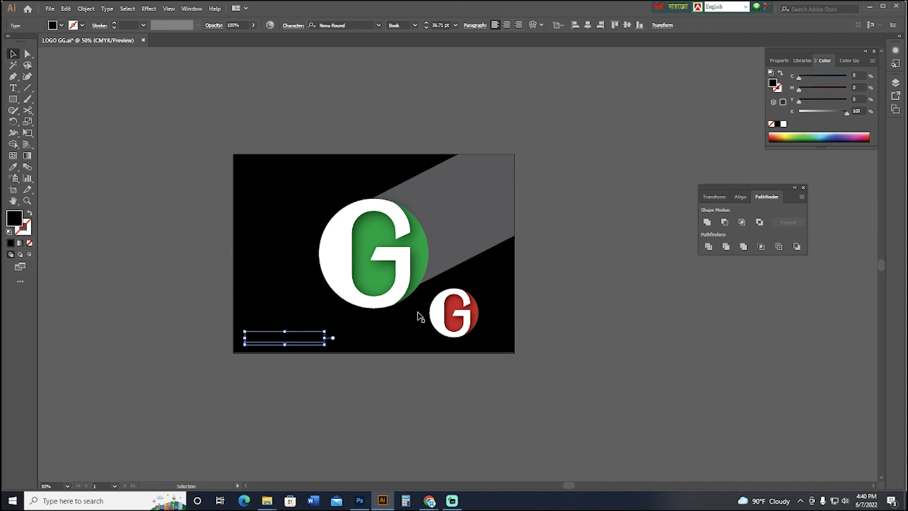
{"action": "left_click", "coordinate": [784, 124]}
{"action": "left_click", "coordinate": [637, 338]}
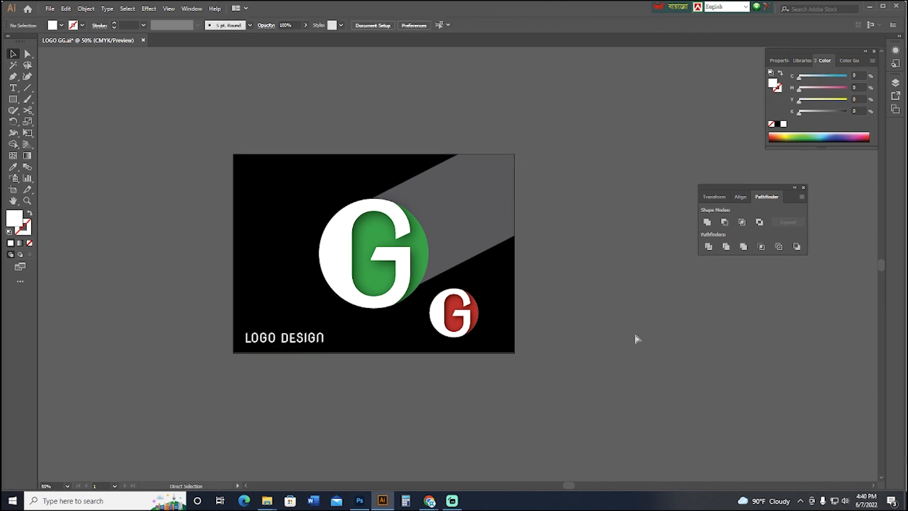
Move the LOGO DESIGN text right along the artboard's lower edge so it sits below the green logo, beside the red one.
{"action": "key", "text": "ctrl+minus"}
{"action": "key", "text": "ctrl+minus"}
{"action": "key", "text": "ctrl+plus"}
{"action": "key", "text": "ctrl+plus"}
{"action": "key", "text": "ctrl+plus"}
{"action": "key", "text": "ctrl+plus"}
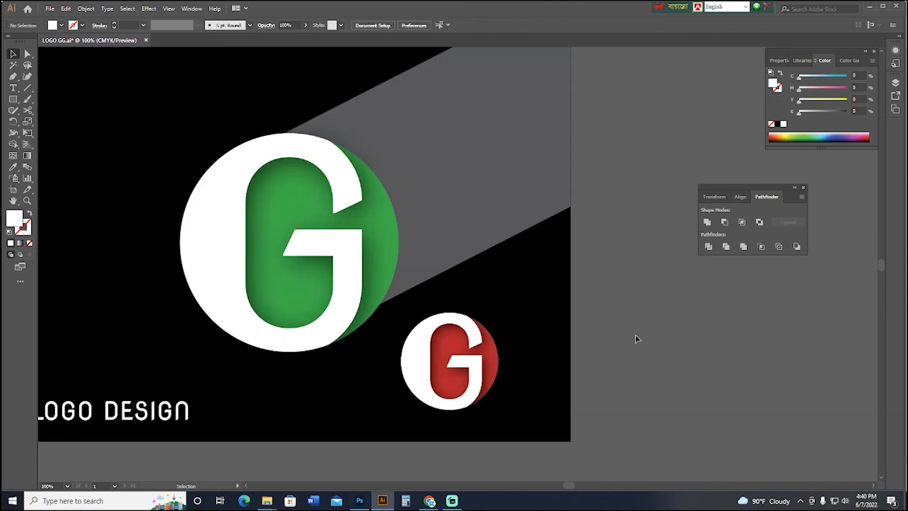
{"action": "left_click_drag", "start_coordinate": [574, 388], "coordinate": [681, 363]}
{"action": "left_click_drag", "start_coordinate": [537, 380], "coordinate": [480, 376]}
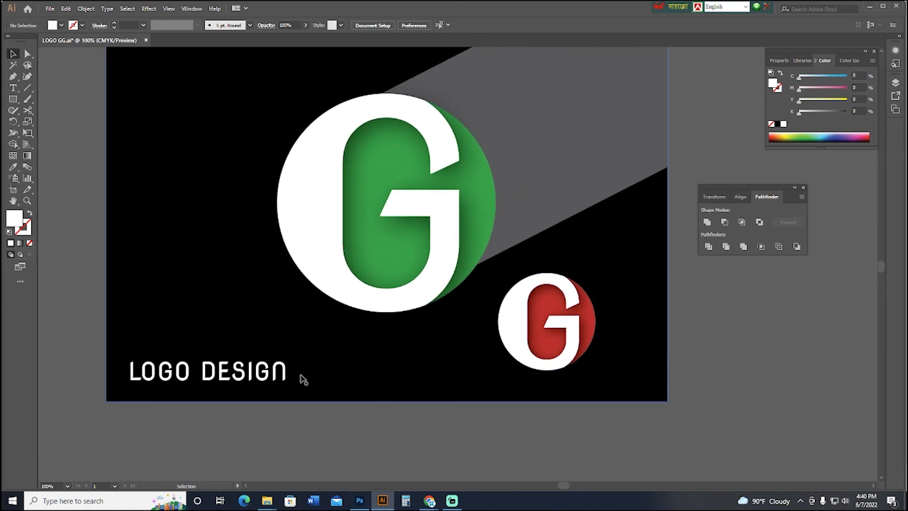
{"action": "left_click_drag", "start_coordinate": [279, 372], "coordinate": [454, 405]}
{"action": "left_click", "coordinate": [554, 339]}
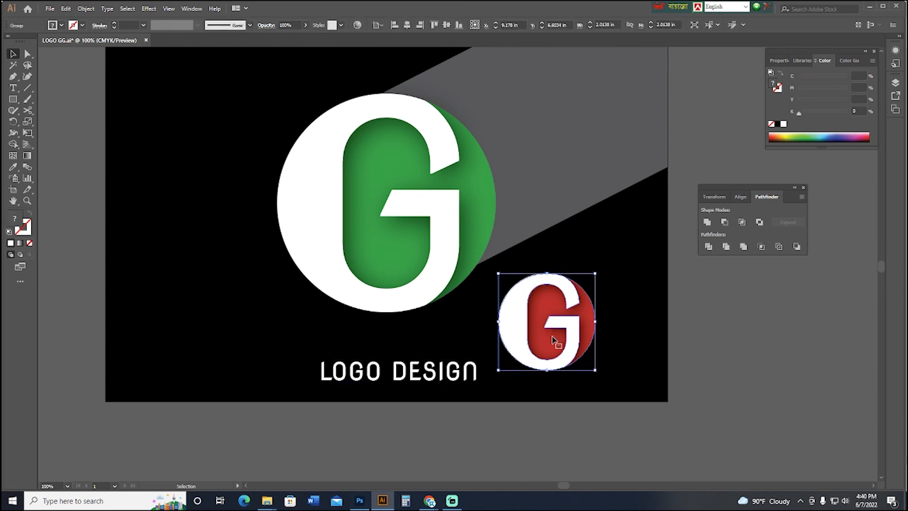
{"action": "key", "text": "ctrl+minus"}
{"action": "scroll", "coordinate": [628, 384], "scroll_direction": "up", "scroll_amount": 3}
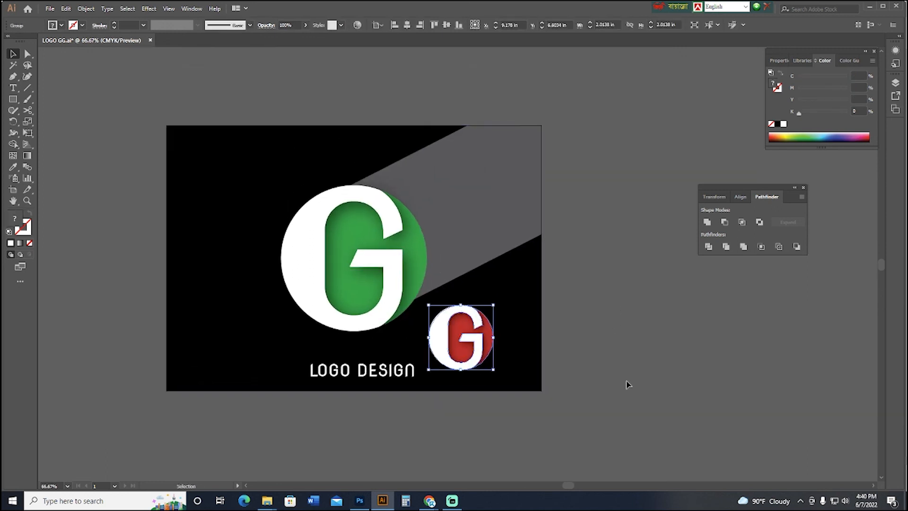
{"action": "left_click", "coordinate": [629, 380]}
{"action": "scroll", "coordinate": [623, 367], "scroll_direction": "up", "scroll_amount": 1}
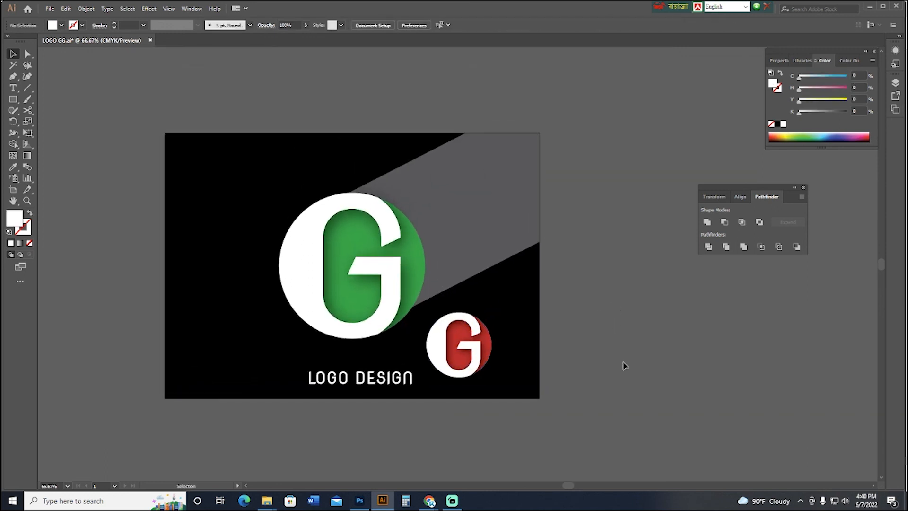